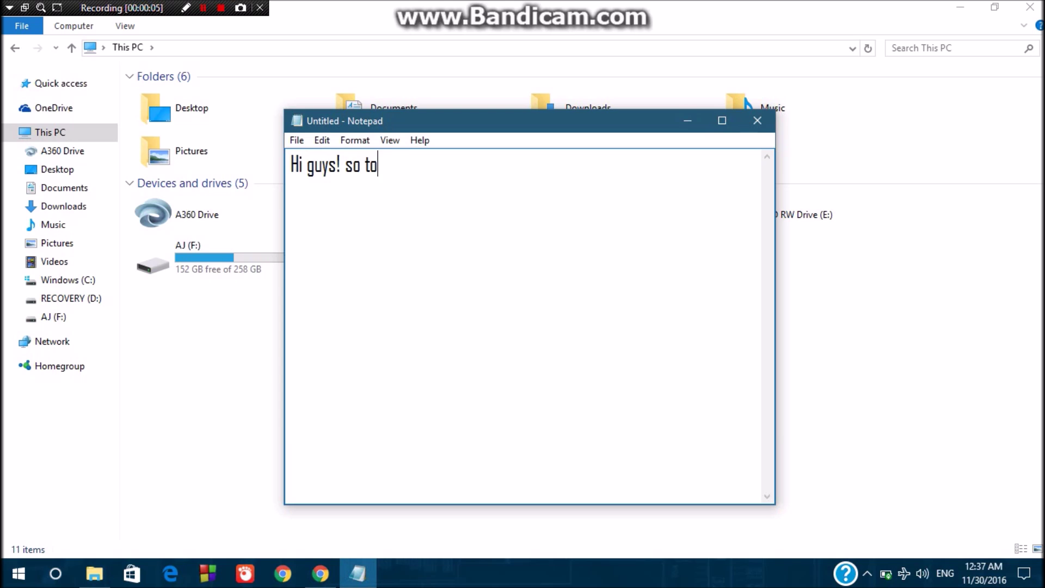
- Finish the note as "Hi guys! so today, im going to teach you guys, how to increase your sdcard or usb stick memory"
text(, im )
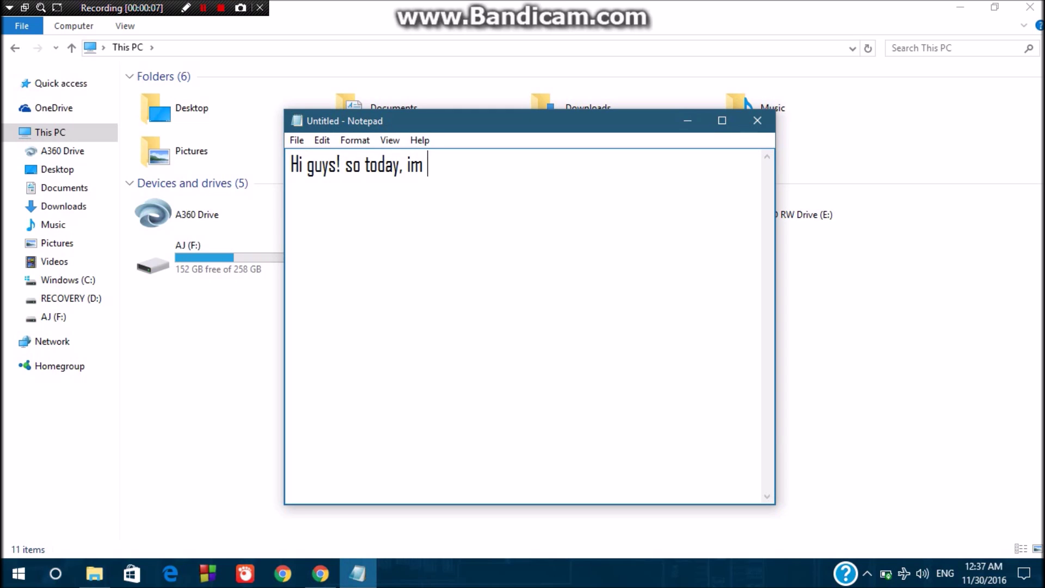
text(going to te)
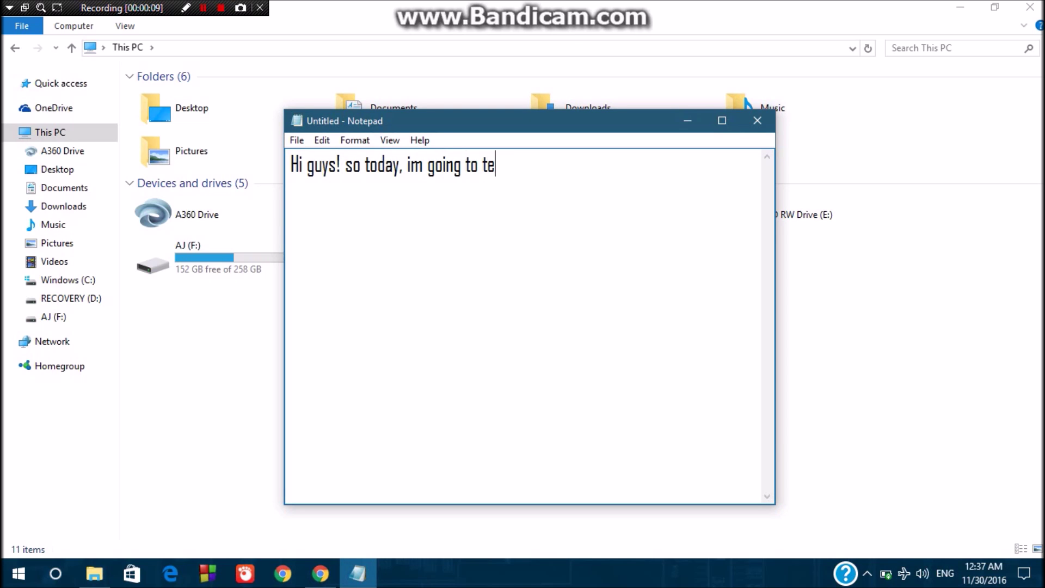
text(ach you guy)
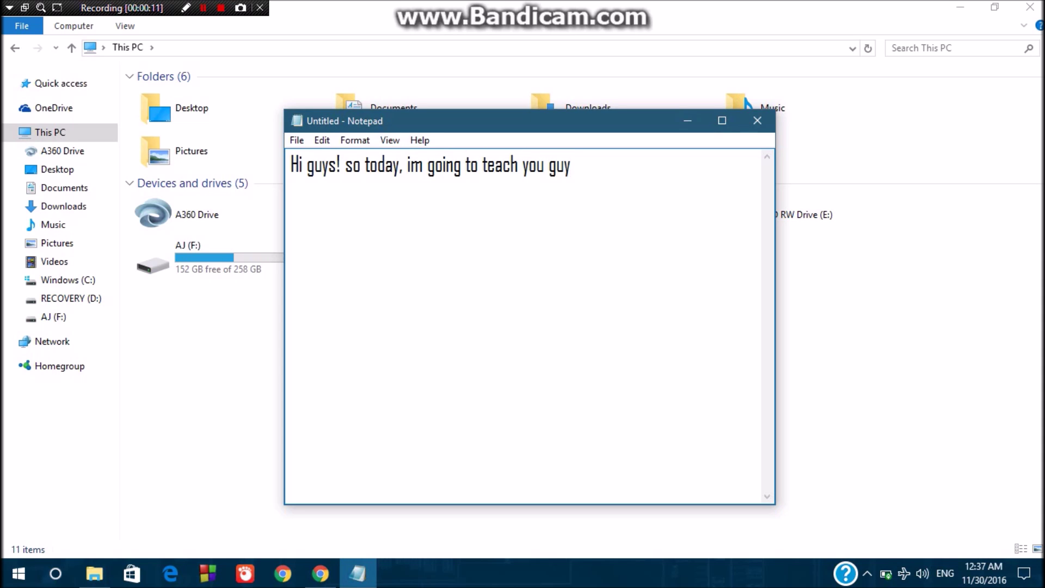
text(s, how to )
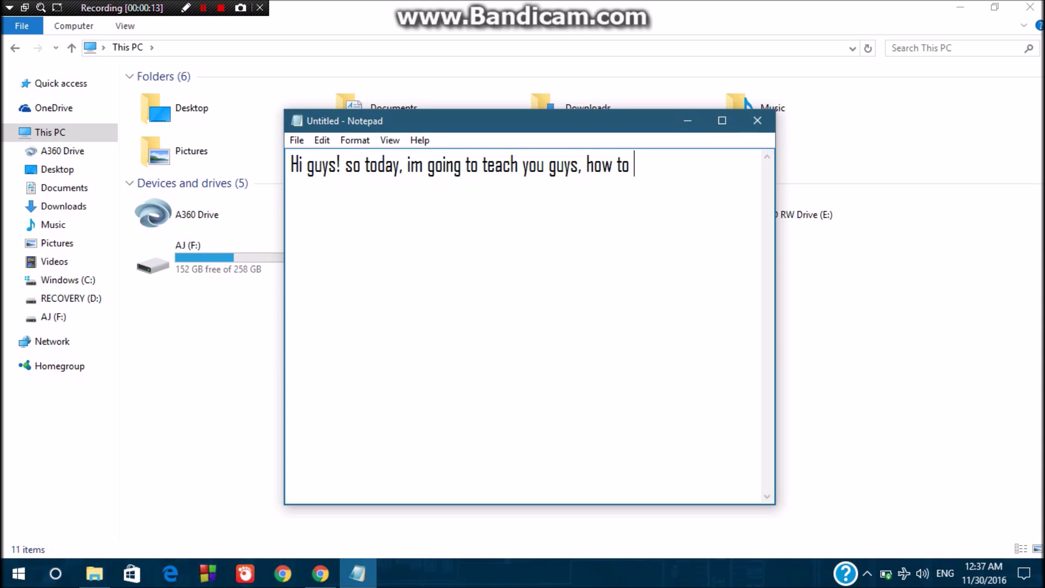
text(increase yo)
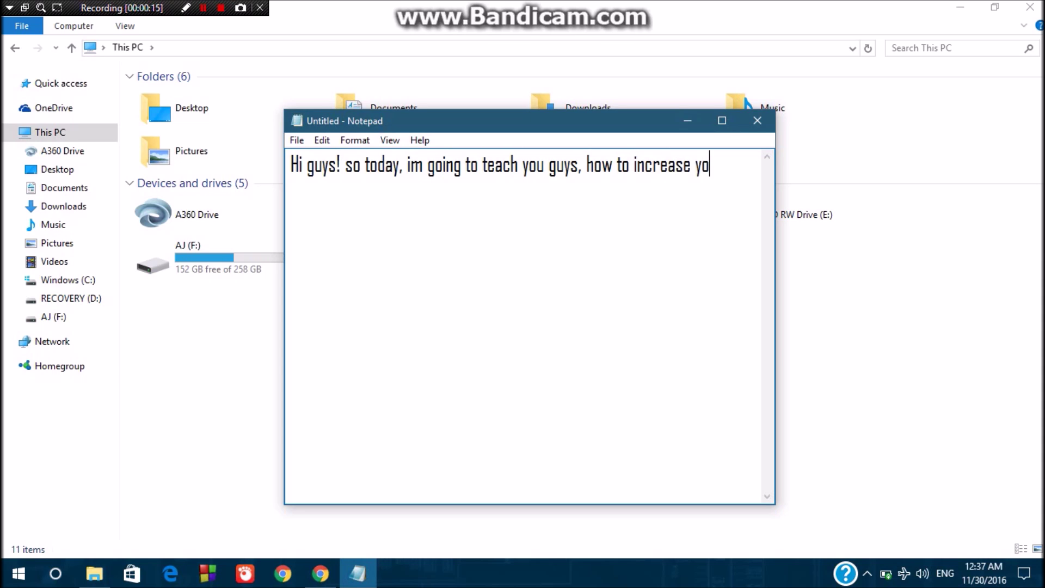
text(ur sdcard or)
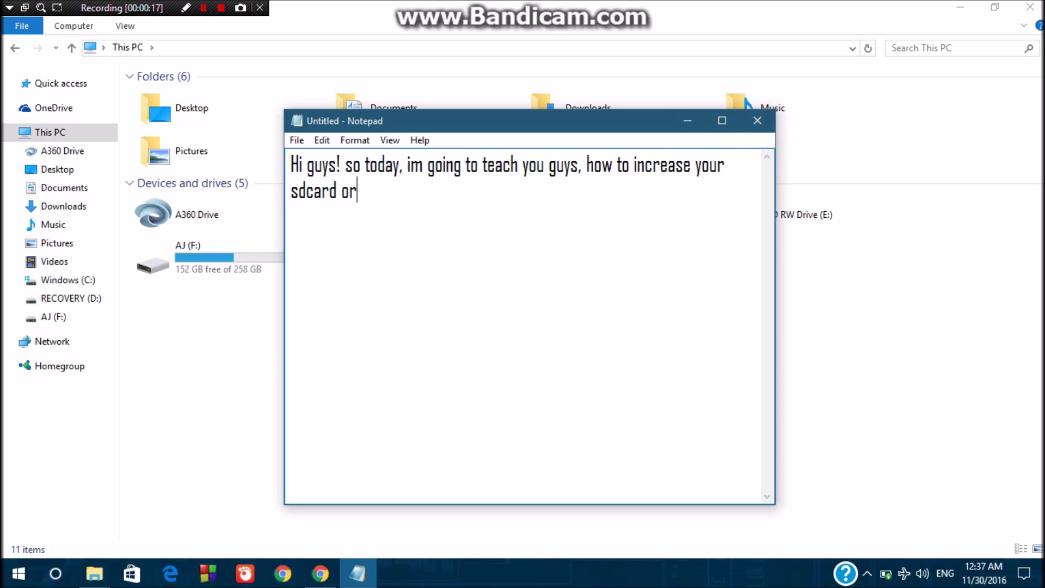
text( usb stick memo)
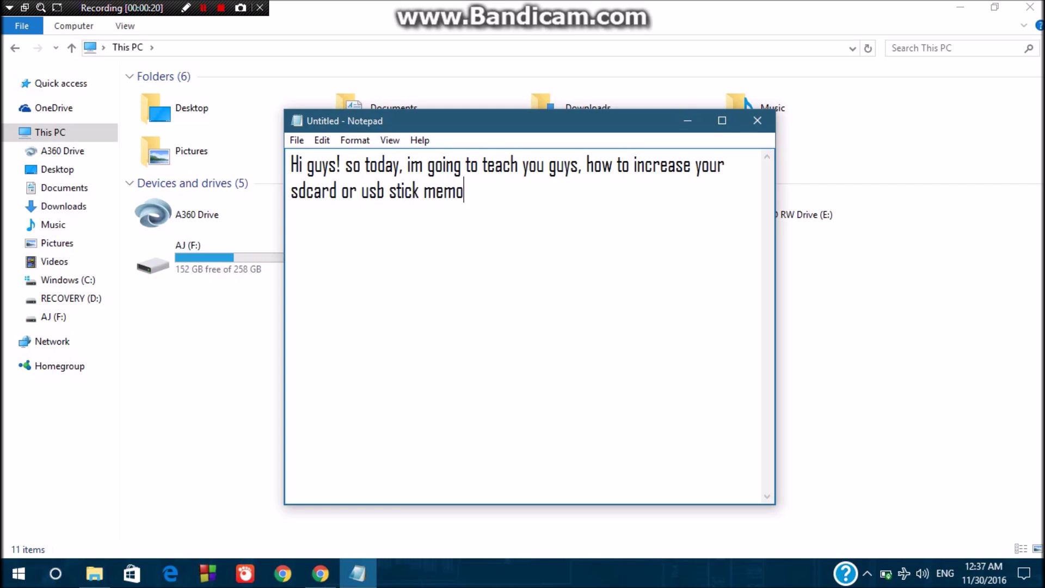
text(ry)
- Replace the note with "tools that you will need it sdata, i've provided the download links in the description"
key(ctrl+a)
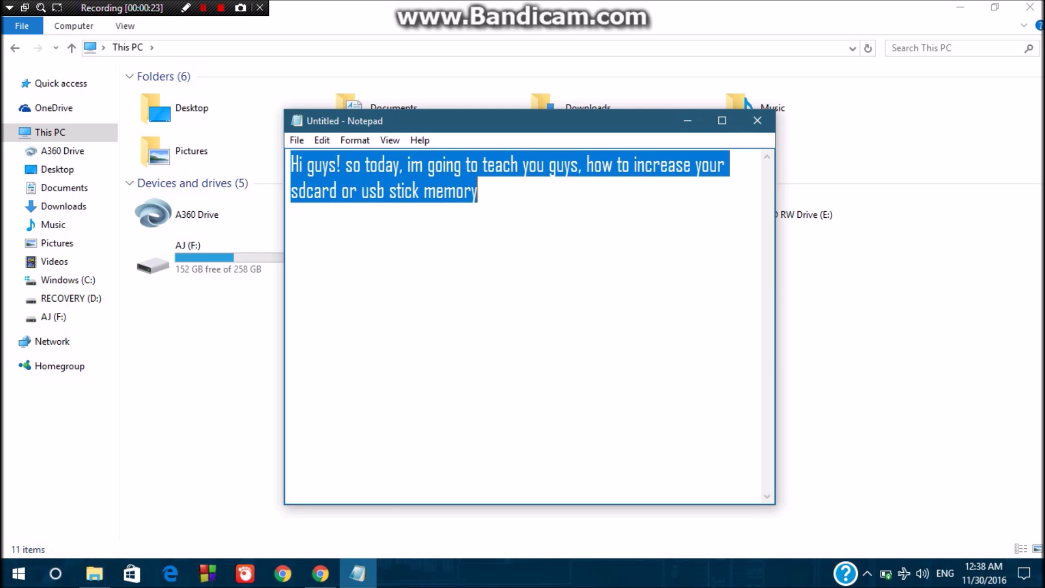
text(too)
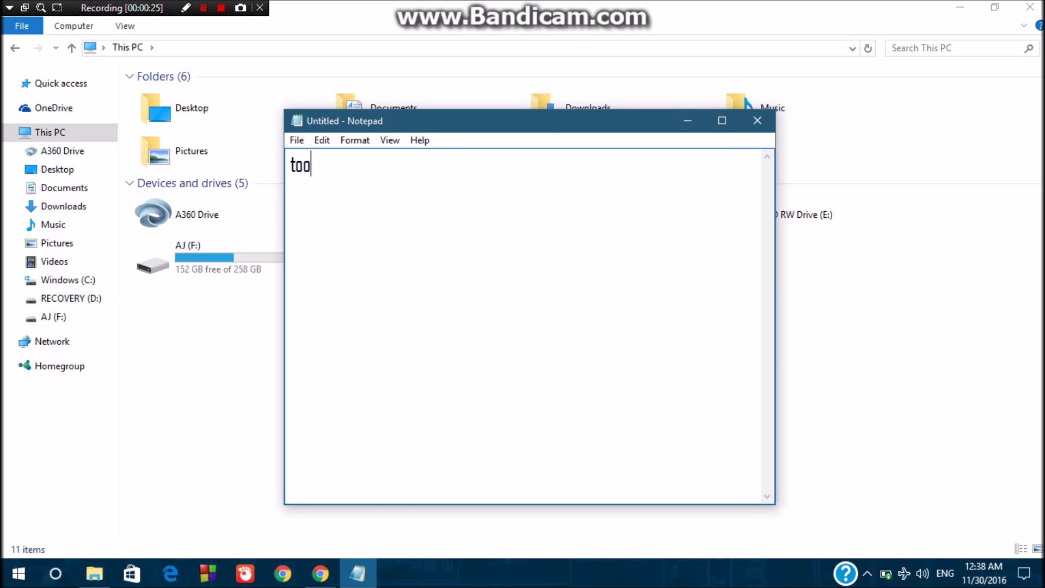
text(ls that y)
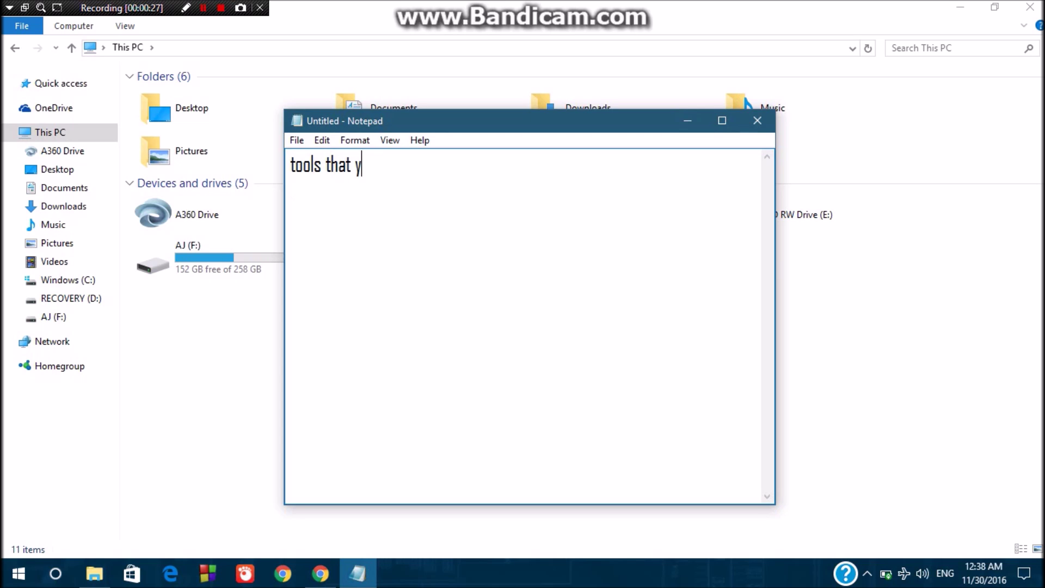
text(ou will need)
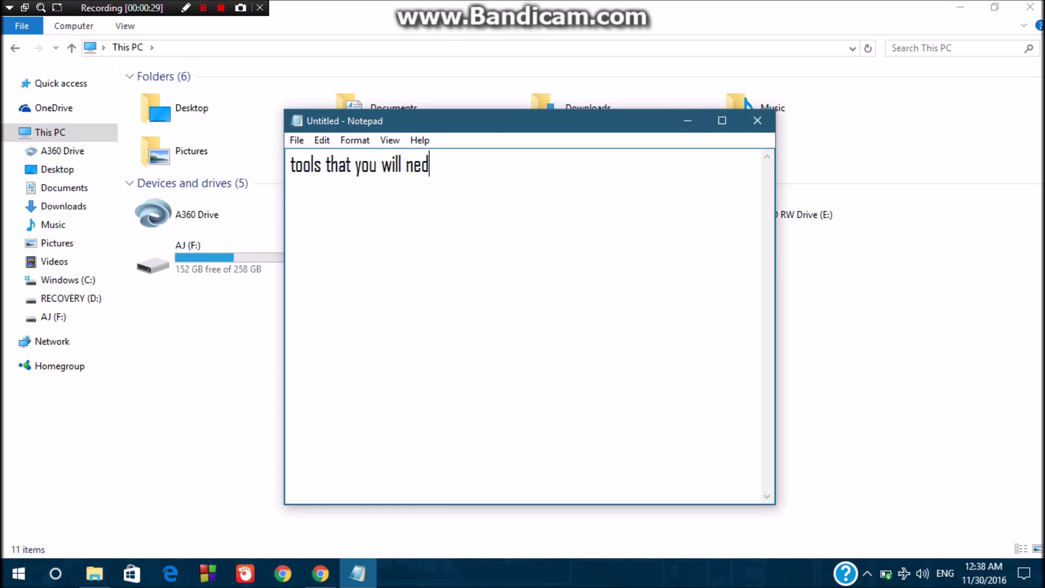
text( it sdata)
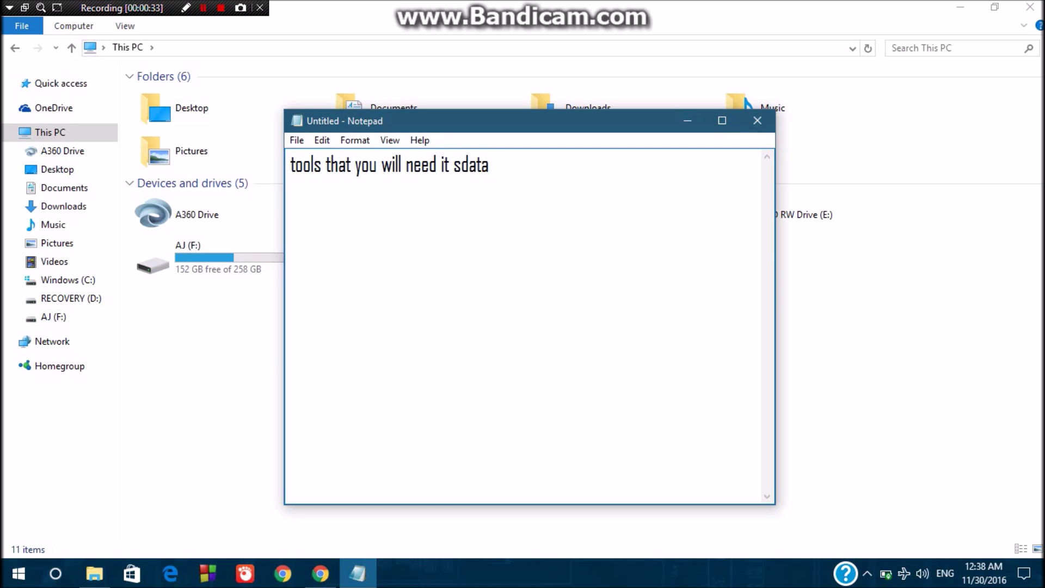
text(, i've provi)
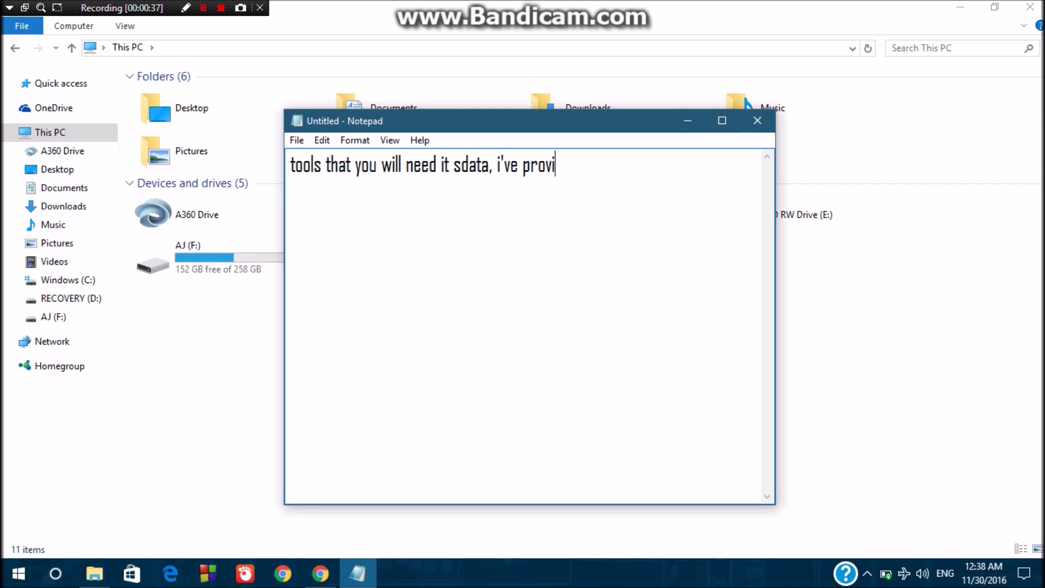
text(ce)
key(BackSpace)
text(d )
text(the do)
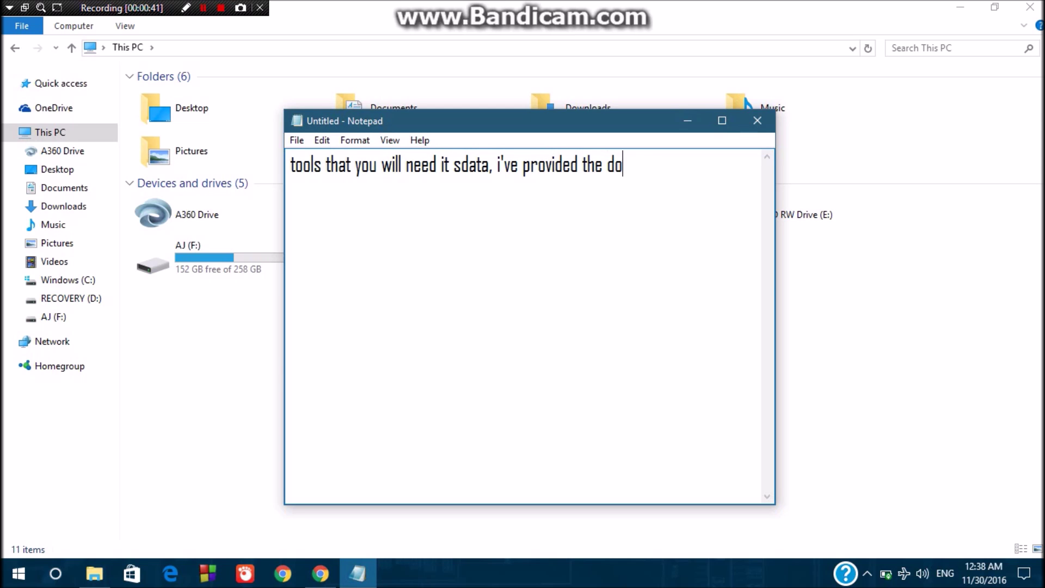
text(wnload links in the)
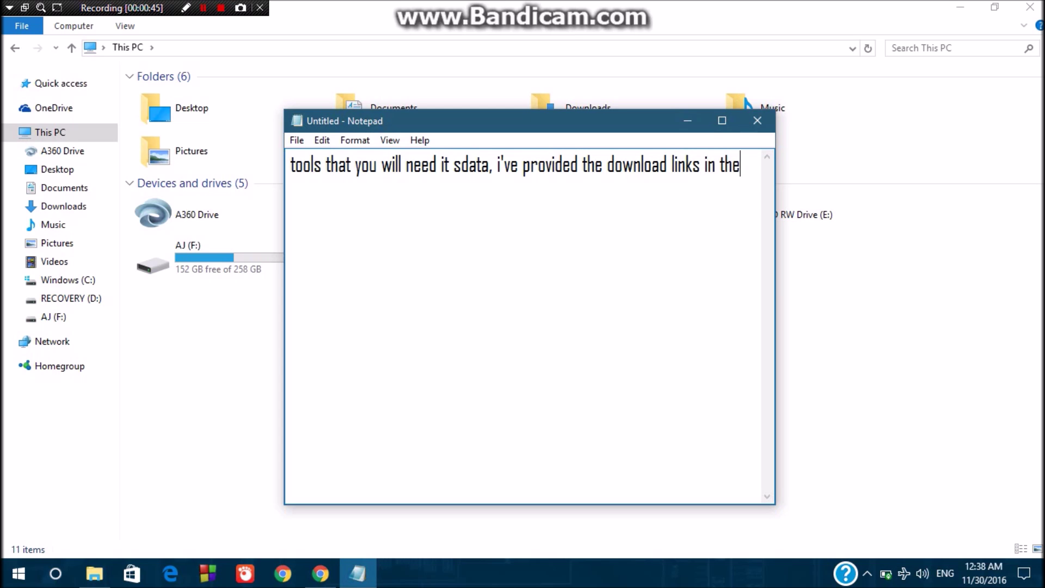
text( descriptio)
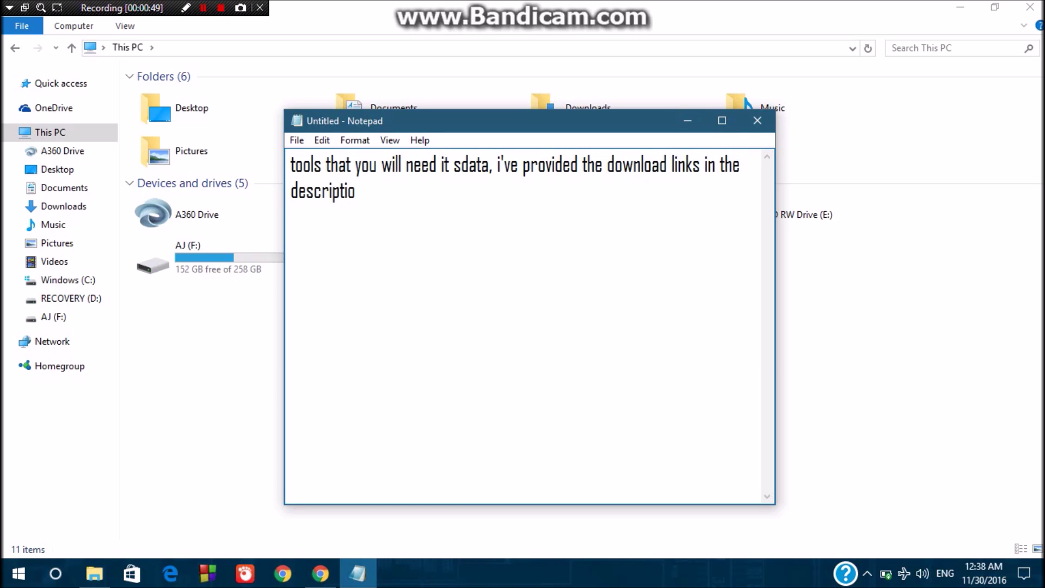
text(ns)
- Replace the note with two lines: "so...download the sdata" and "i've already downloaded it and extracted it"
key(ctrl+a)
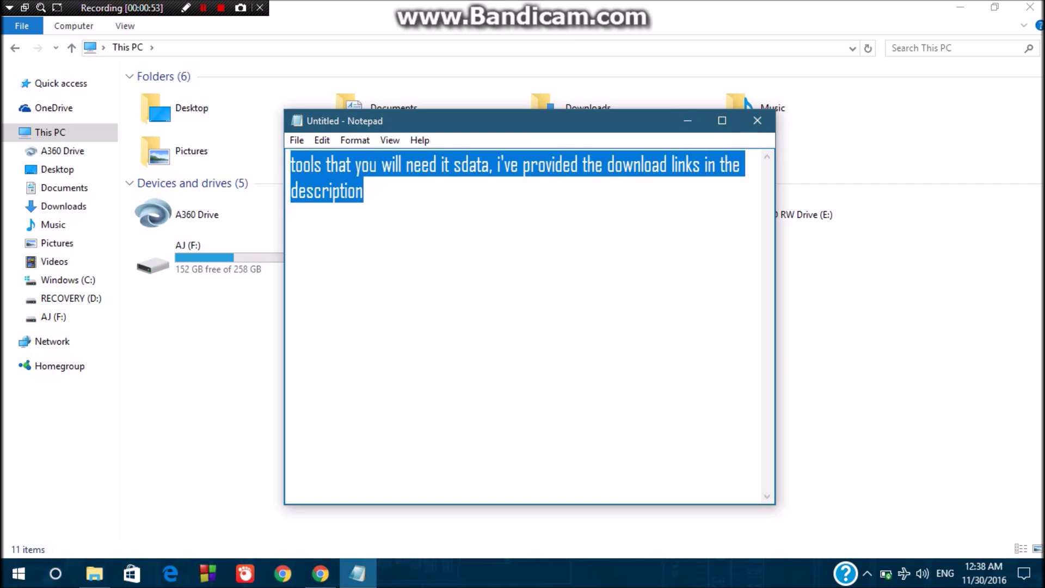
text(so...d)
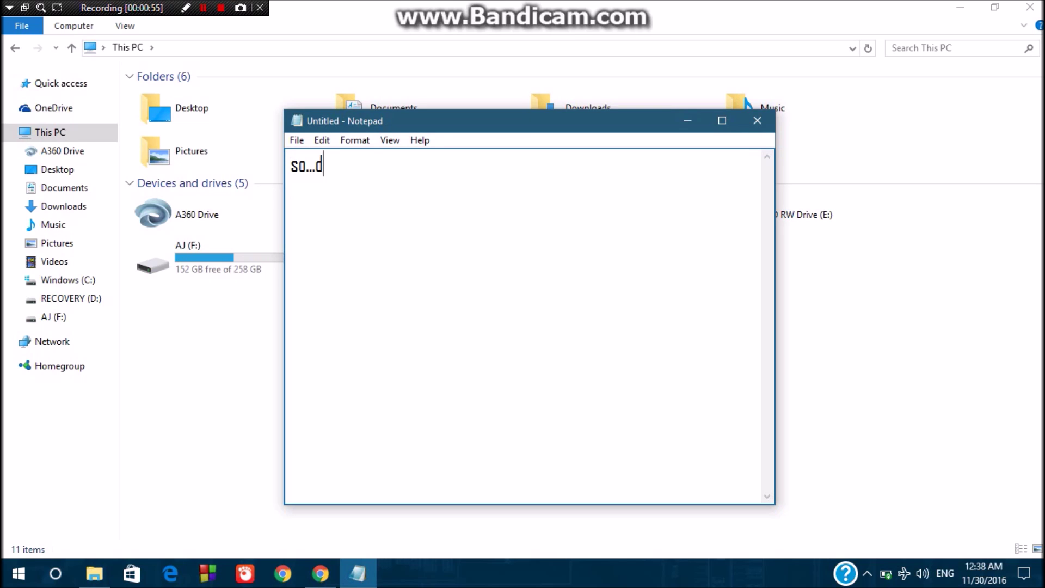
text(ownload the sdata)
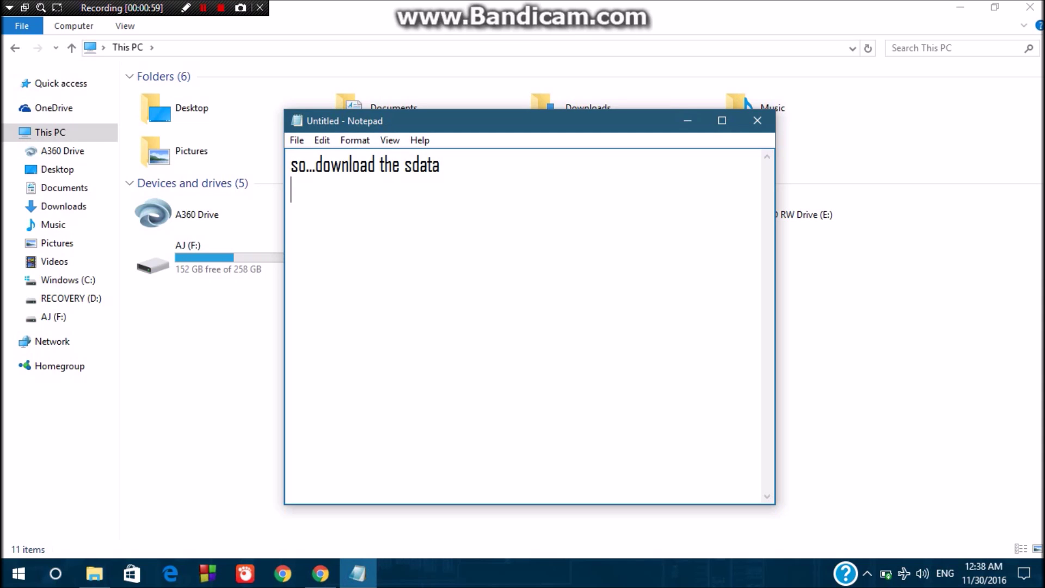
key(Return)
text(i've already)
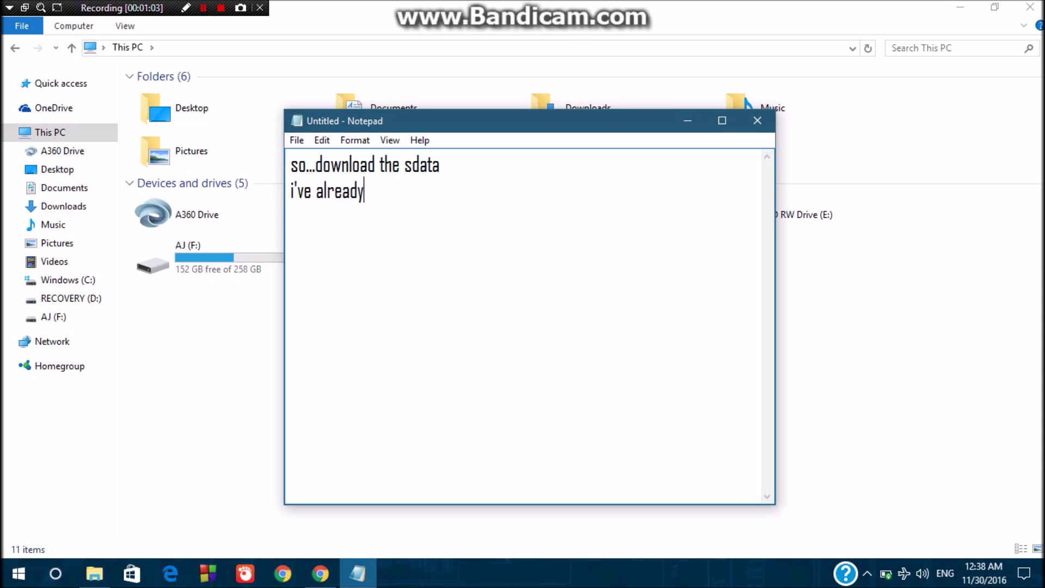
text( downloa)
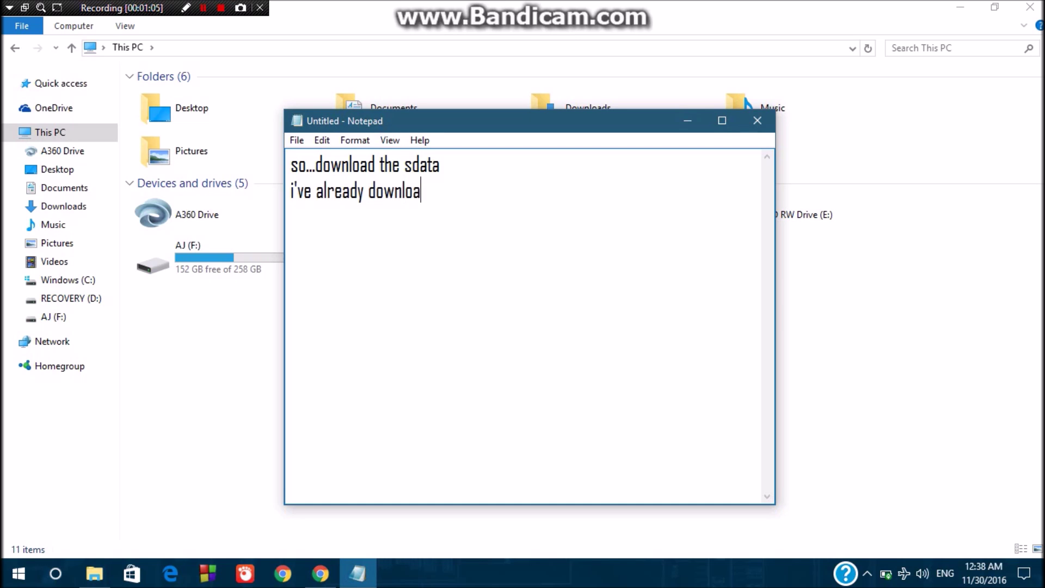
text(ded it and)
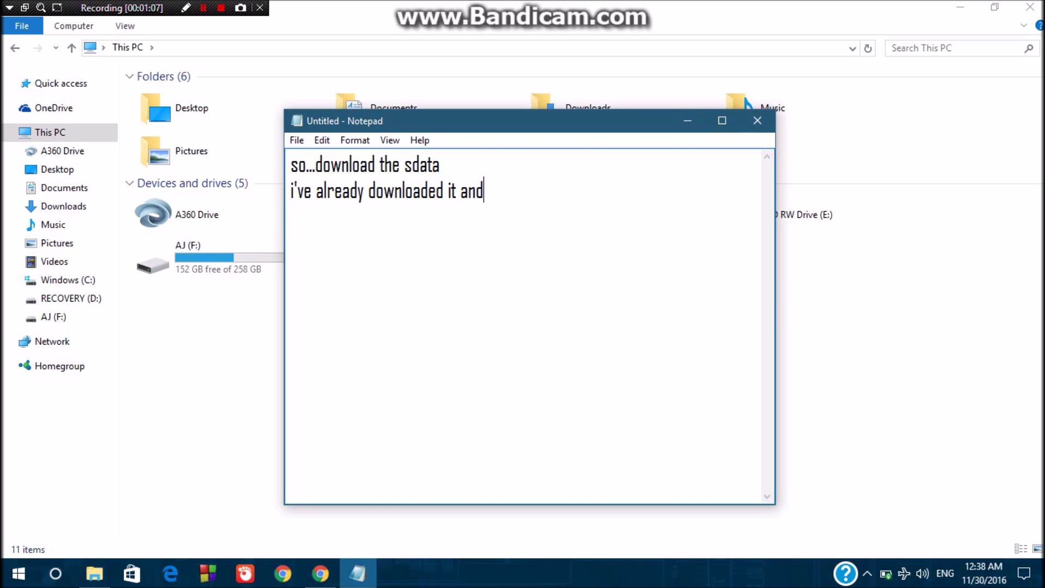
text( extrac)
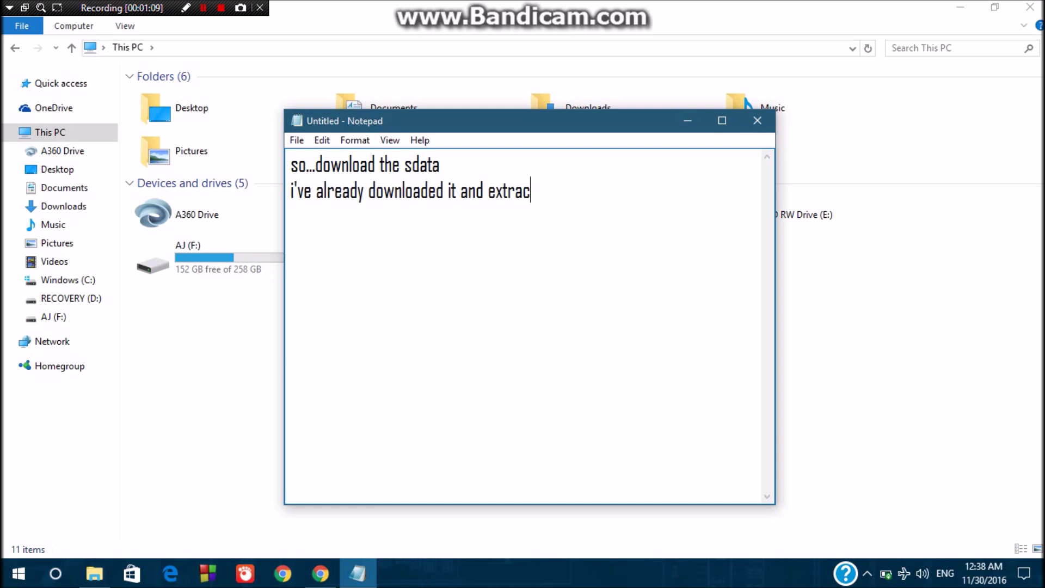
text(ted it)
- Switch to File Explorer and open the inner SDATA folder within Downloads, Compressed, SDATA
key(alt+Tab)
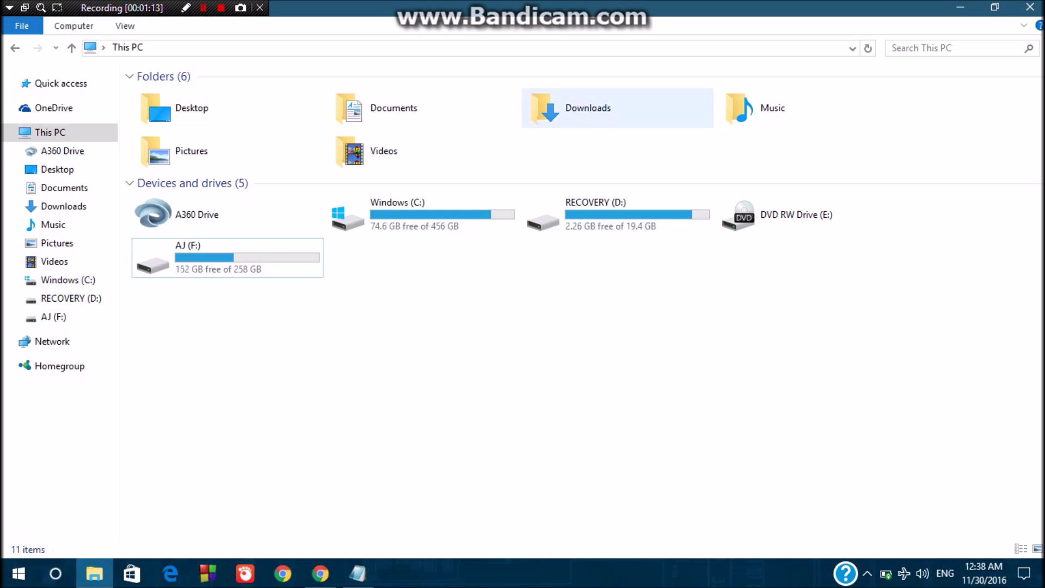
double_click(588, 108)
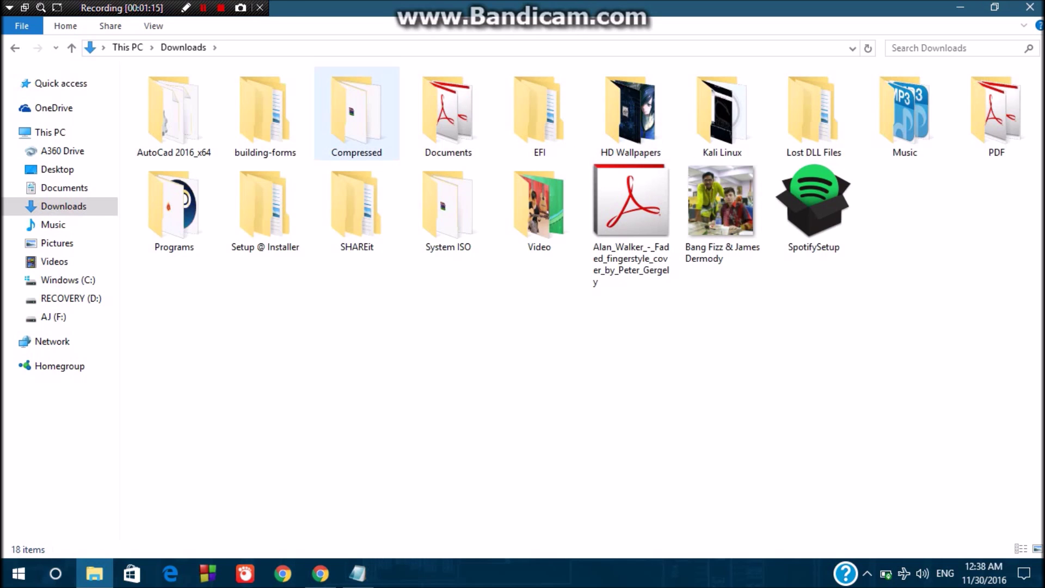
double_click(357, 115)
click(163, 256)
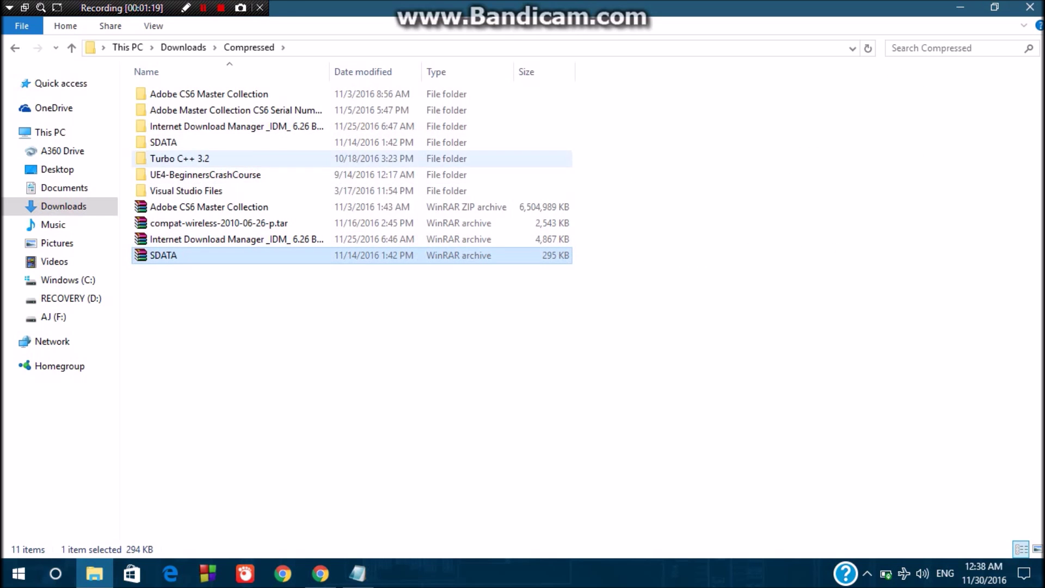
double_click(163, 142)
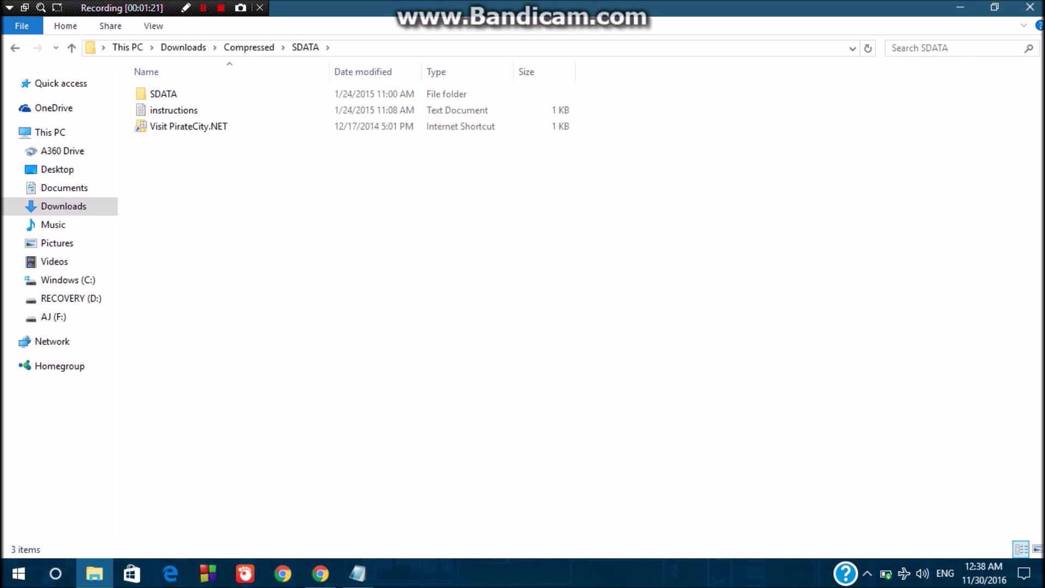
double_click(163, 93)
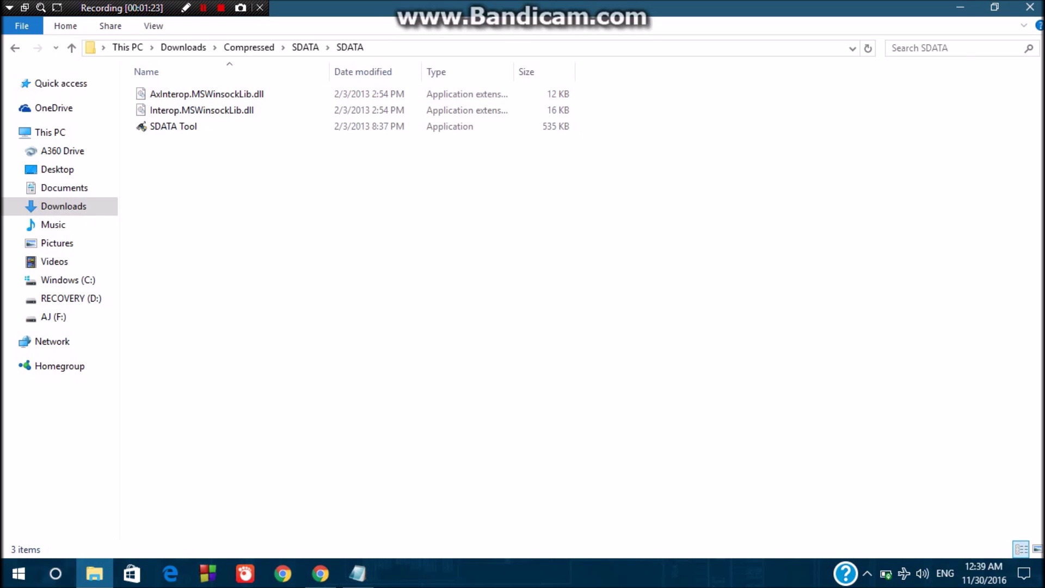
- Return to Notepad and replace the note with "kay, now, insert your usb or sd card"
click(358, 573)
key(ctrl+a)
text(kay, no)
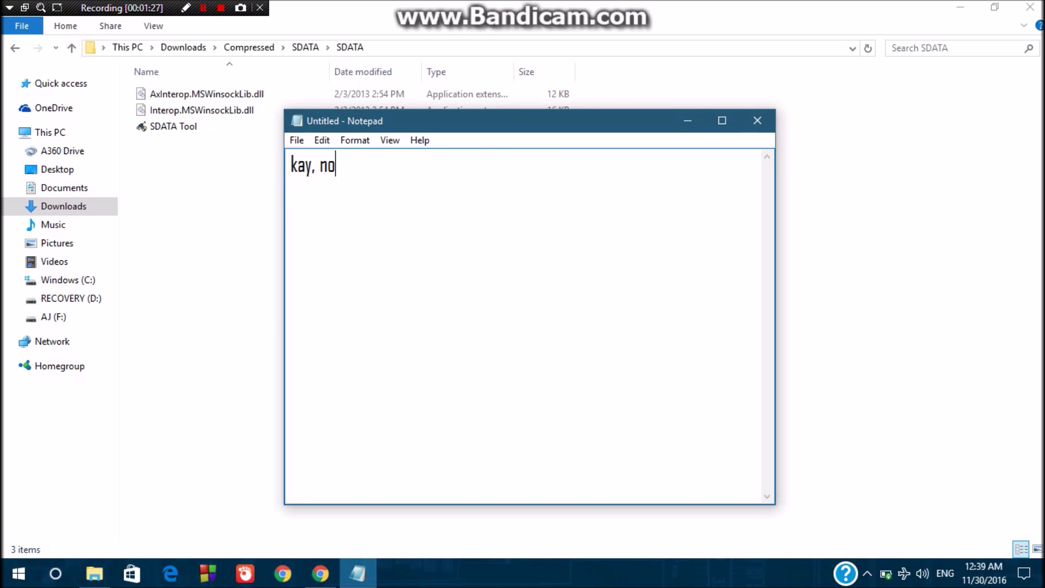
text(w, insert your usb o)
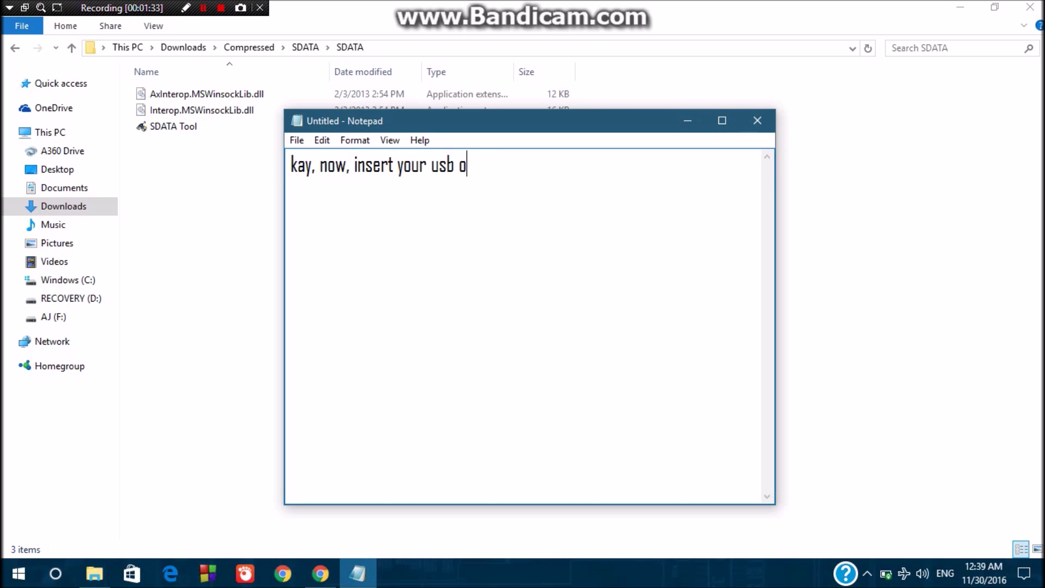
text(r sd card)
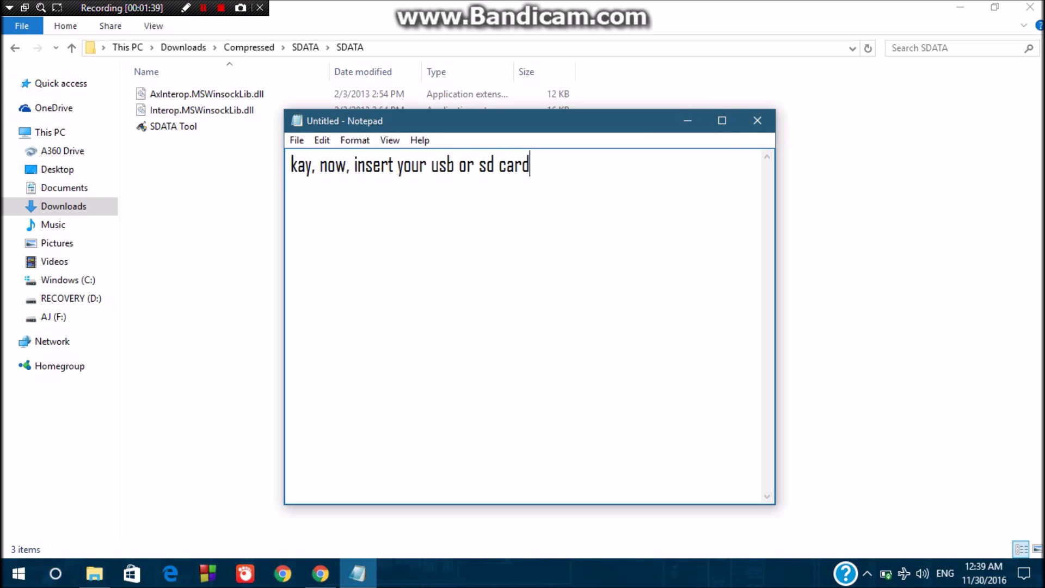
- Clear the USB instruction from the note and write "all right there's mine"
key(BackSpace)
key(BackSpace)
key(BackSpace)
key(BackSpace)
key(BackSpace)
key(BackSpace)
key(BackSpace)
key(BackSpace)
key(BackSpace)
key(BackSpace)
key(BackSpace)
key(BackSpace)
key(BackSpace)
key(BackSpace)
key(BackSpace)
key(BackSpace)
key(BackSpace)
key(BackSpace)
key(BackSpace)
key(BackSpace)
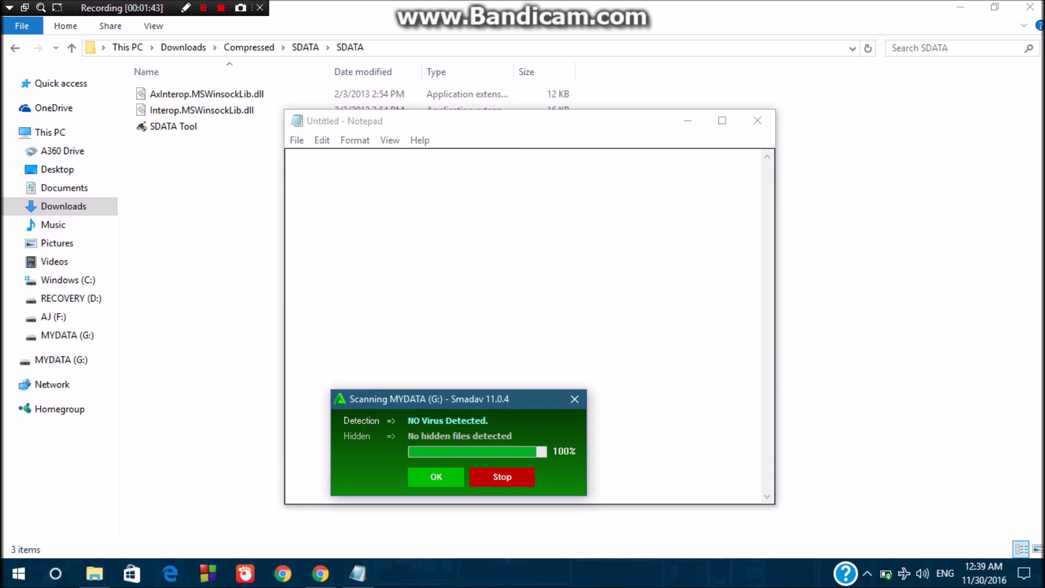
text(all right )
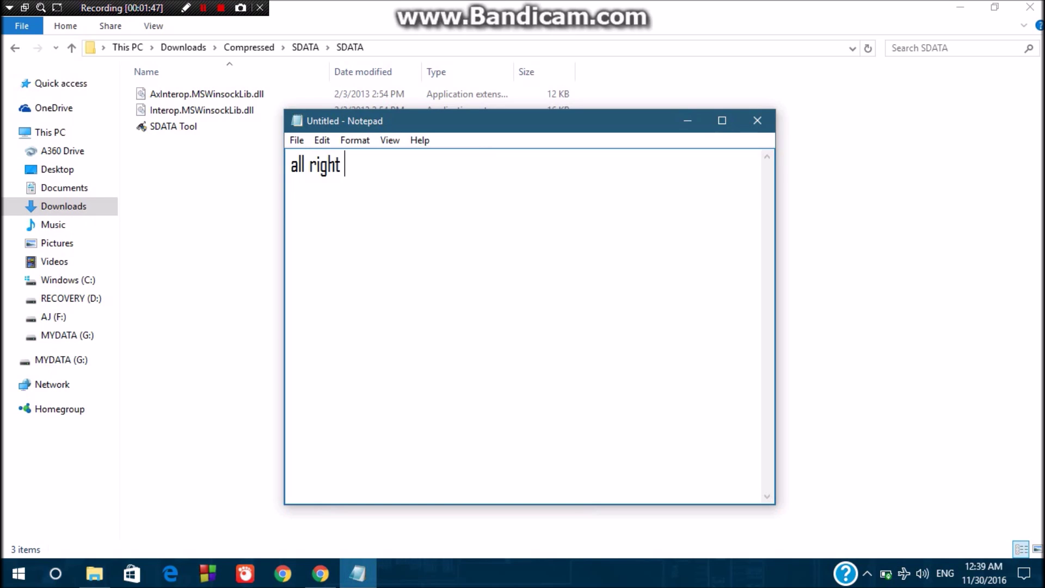
text(there's mine)
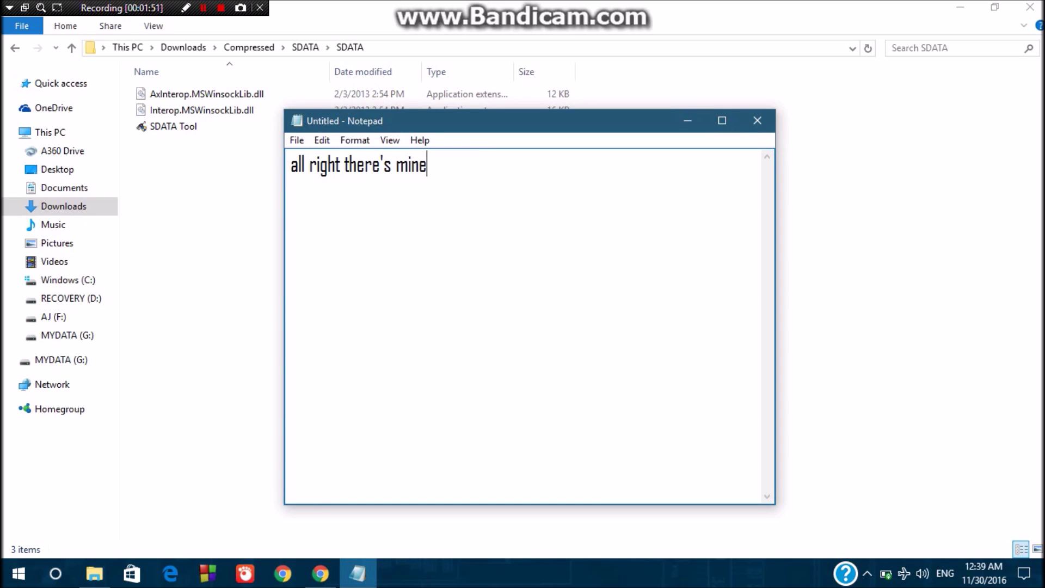
- Switch to File Explorer and open This PC to show the connected drives
click(51, 133)
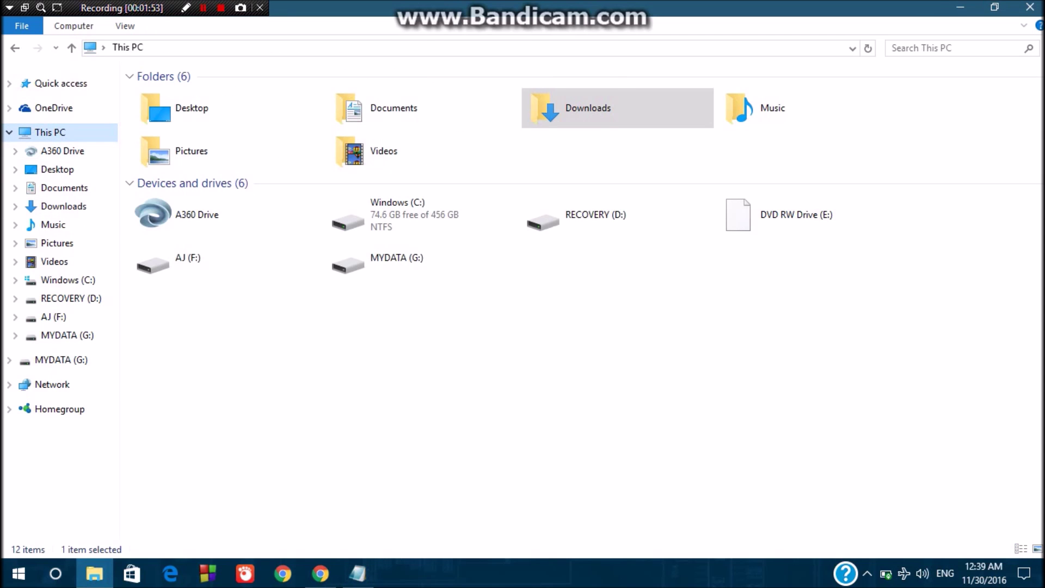
- Select the MYDATA (G:) drive, switch to Notepad and add the line "note that the size is 8Gb"
drag(485, 306, 384, 247)
click(358, 574)
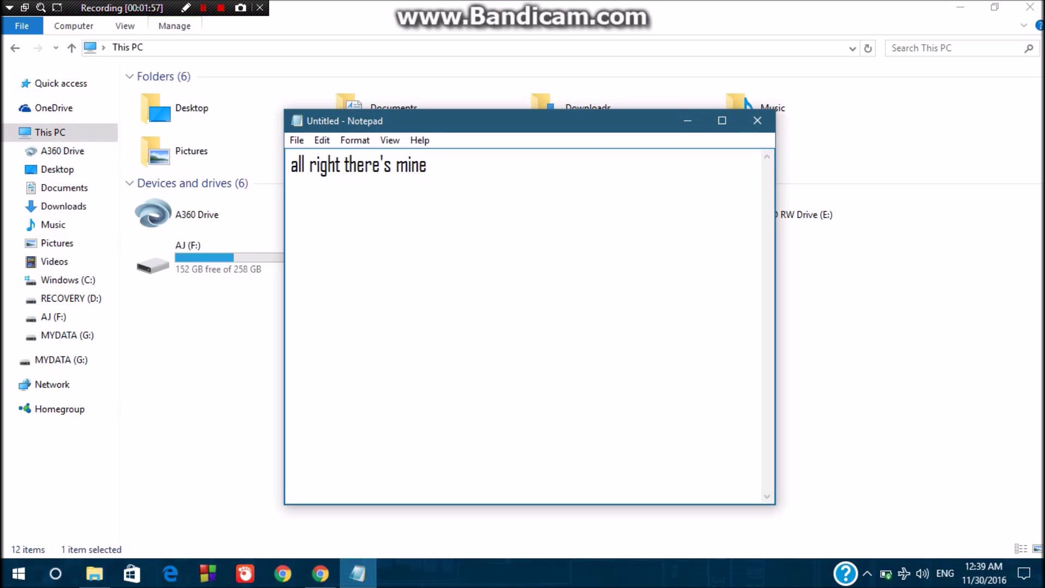
text(note tha)
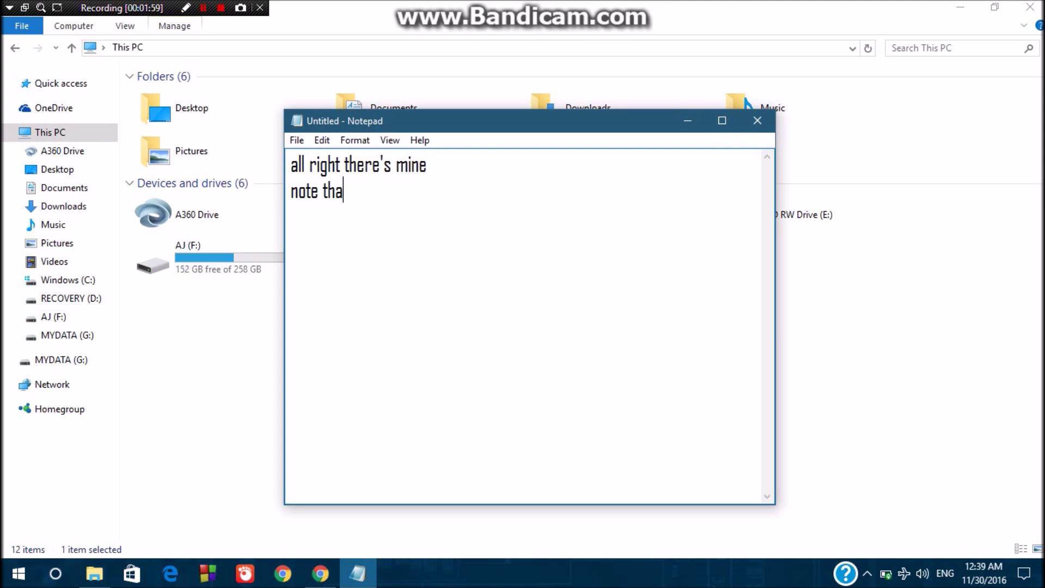
text(t the size is 8)
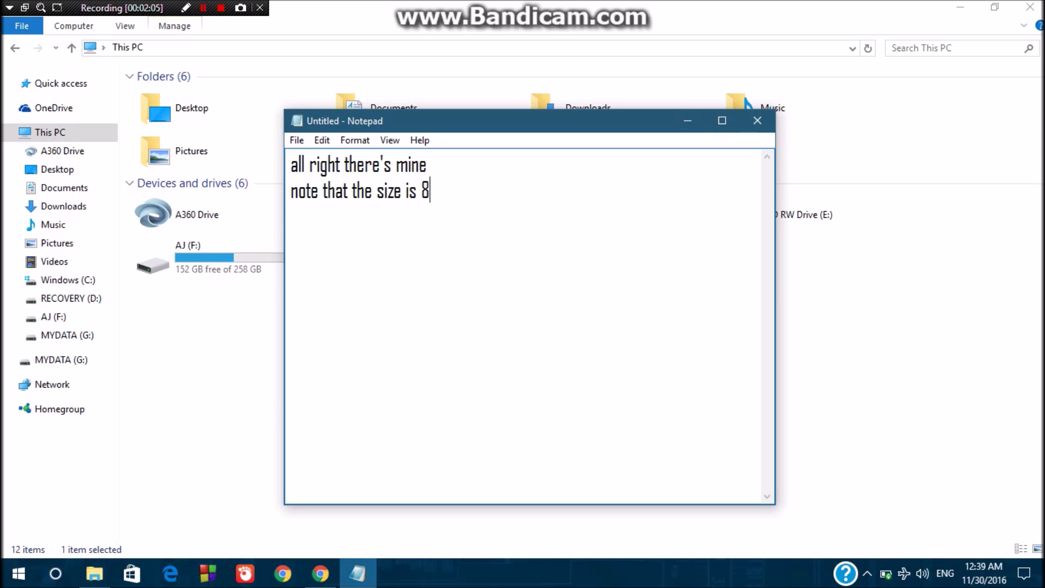
text(Gb)
- Clear the Notepad text and write "now, using the sdata, i'll increase it to 16gb"
key(BackSpace)
key(BackSpace)
key(BackSpace)
key(BackSpace)
key(BackSpace)
key(BackSpace)
key(BackSpace)
key(BackSpace)
key(BackSpace)
key(BackSpace)
key(BackSpace)
key(BackSpace)
key(BackSpace)
key(BackSpace)
key(BackSpace)
key(BackSpace)
key(BackSpace)
key(BackSpace)
key(BackSpace)
key(BackSpace)
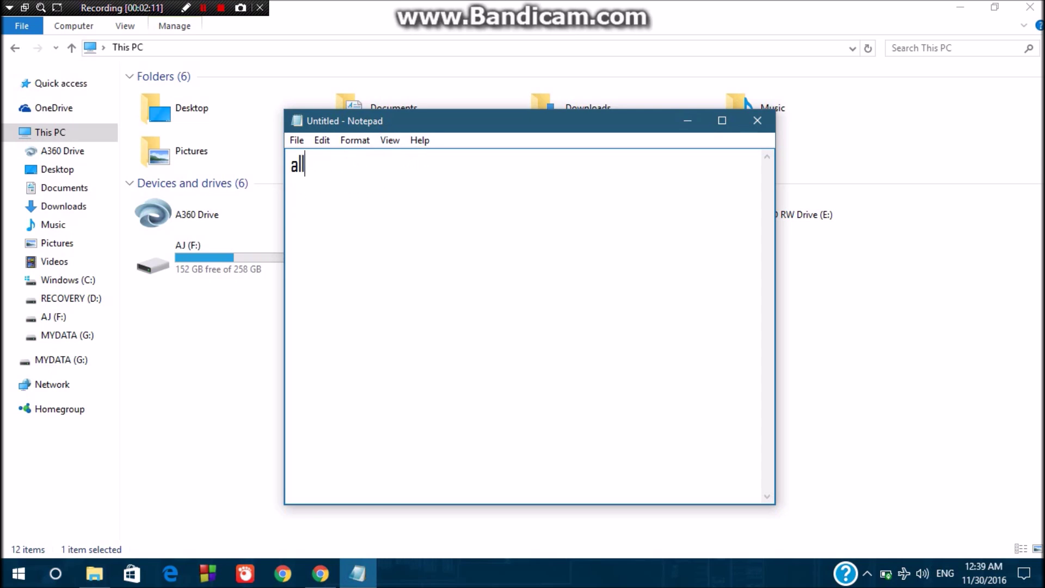
text(now, using thr)
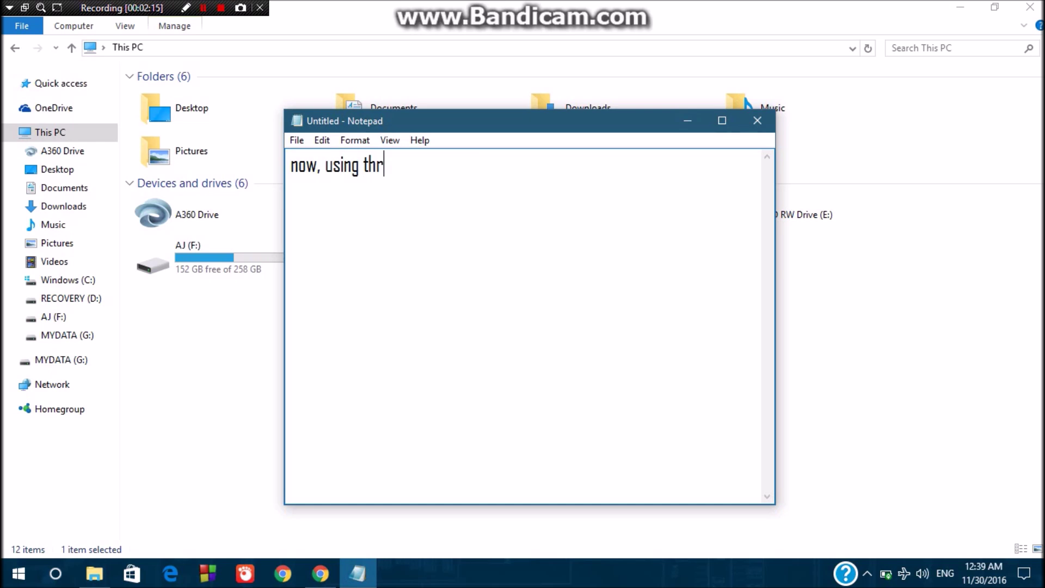
key(BackSpace)
text(e sdata)
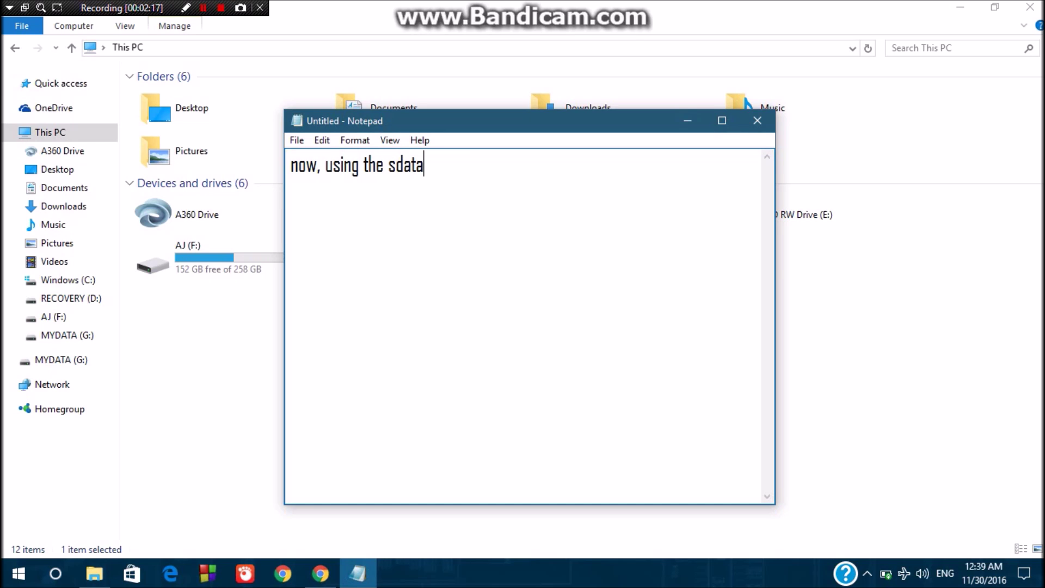
text(, i'll incre)
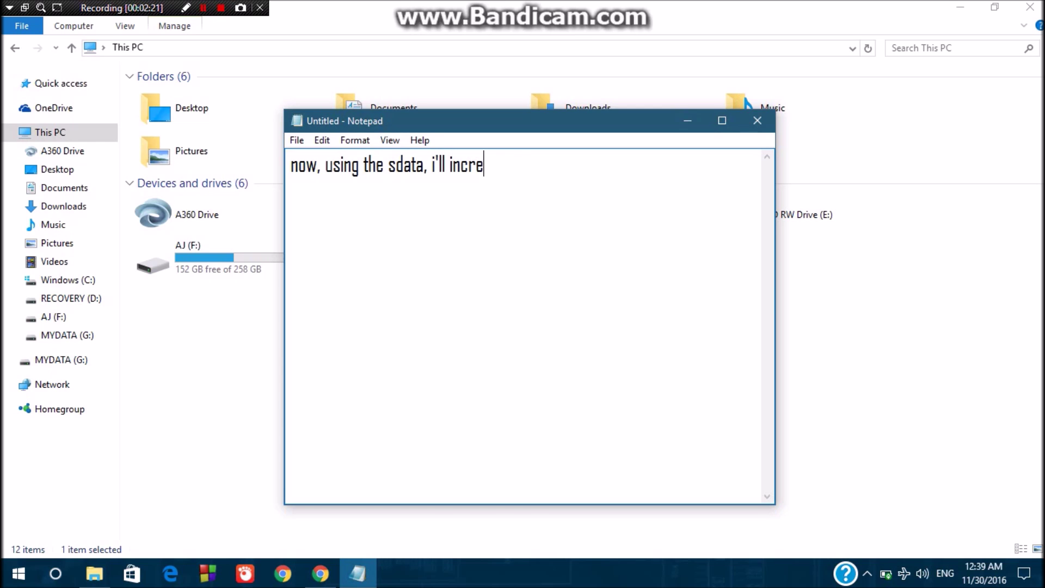
text(ase it to )
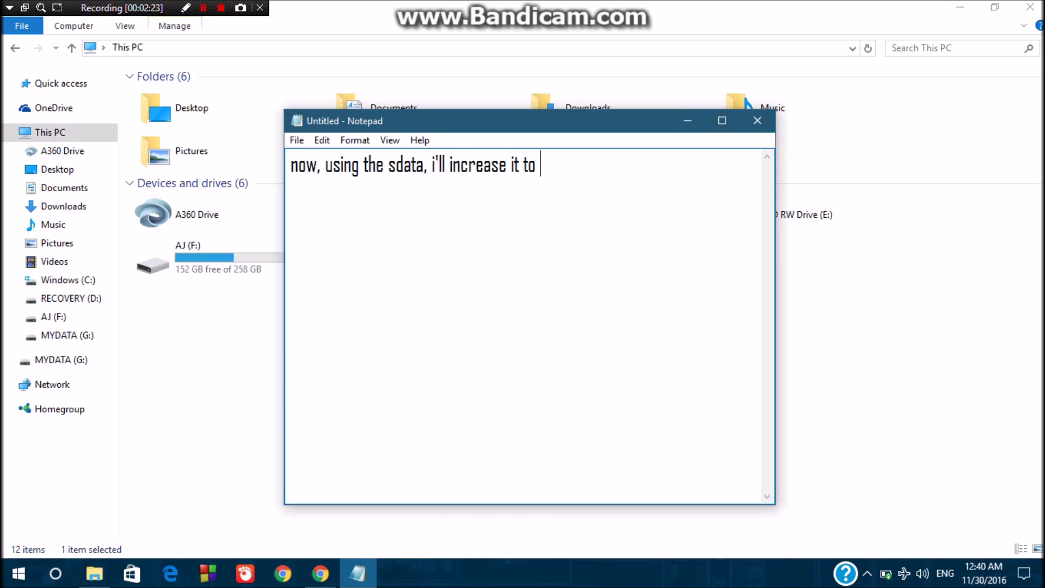
text(16gb)
- Replace the whole note with "okay, so open the downloaded file"
key(ctrl+a)
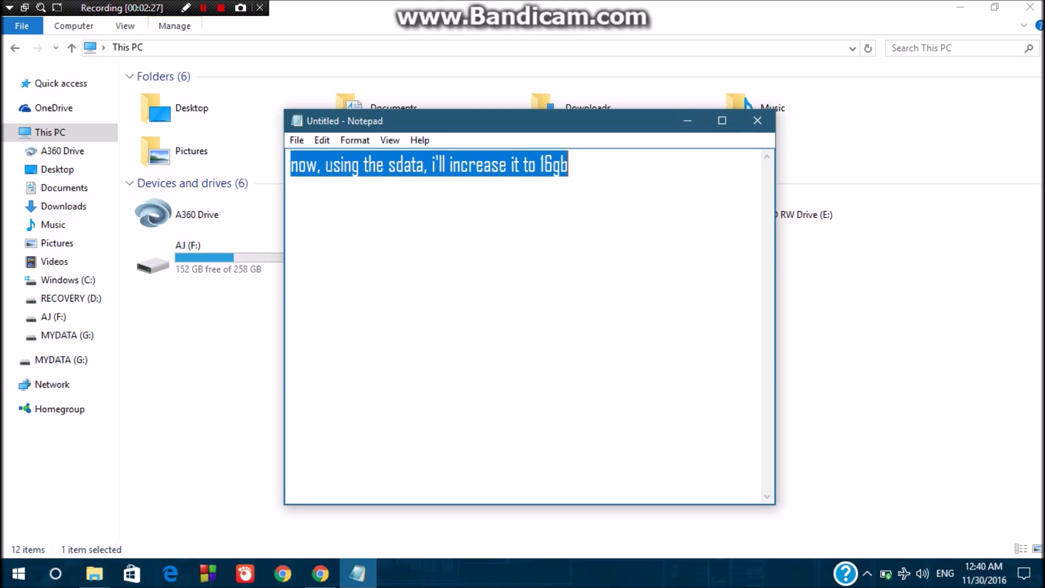
text(okay)
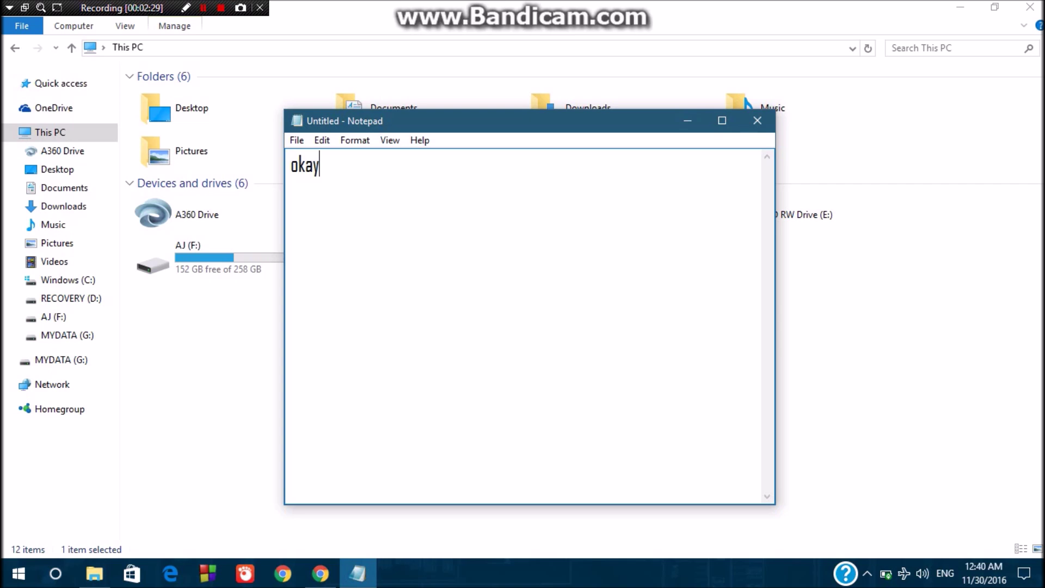
text(, so open the )
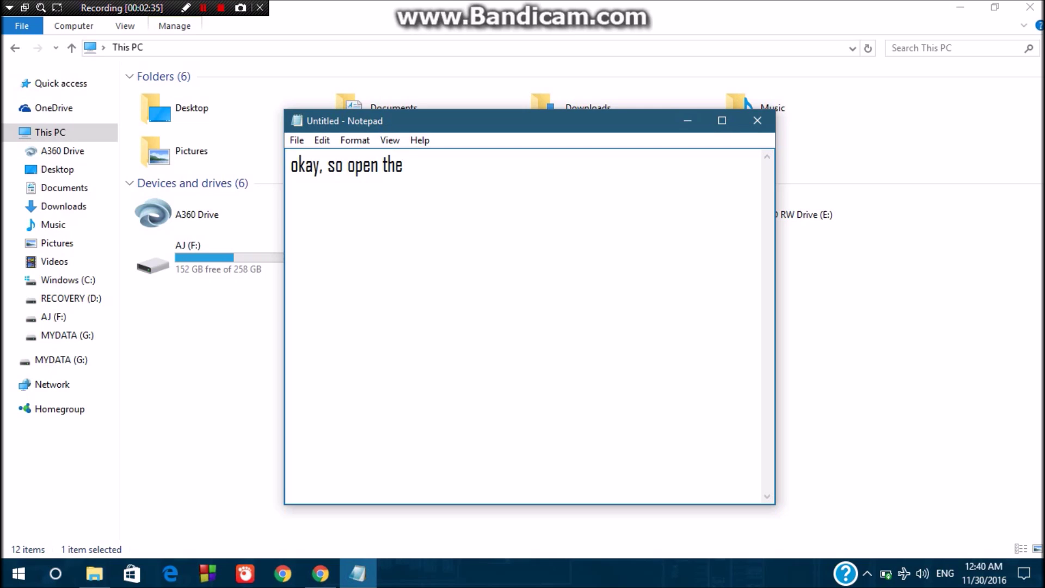
text(downloadee)
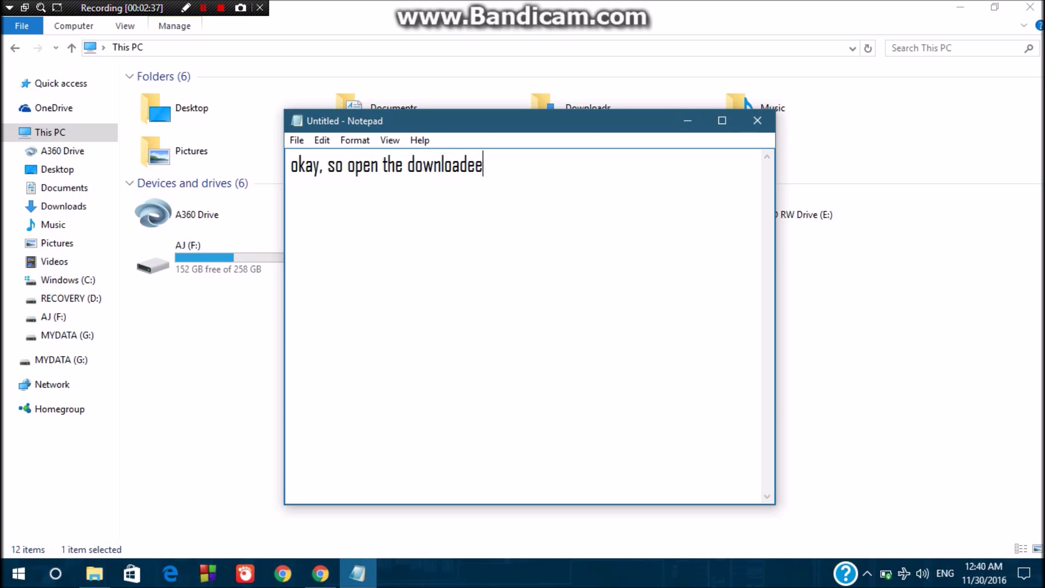
key(BackSpace)
text(d files)
key(BackSpace)
- Minimize Notepad, open the inner SDATA folder within Downloads, Compressed, SDATA, and select the SDATA Tool application
click(687, 121)
double_click(687, 121)
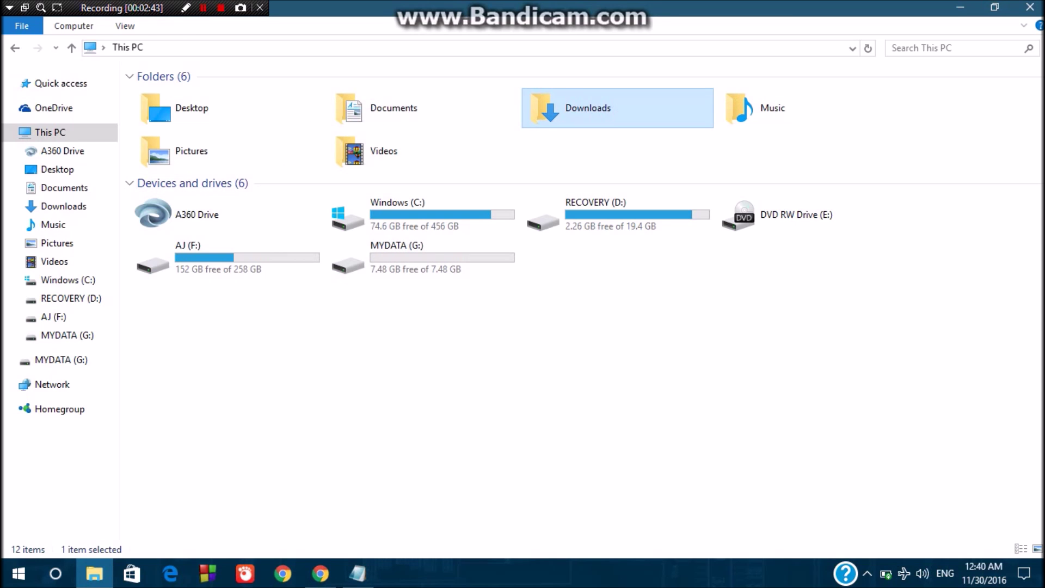
double_click(356, 115)
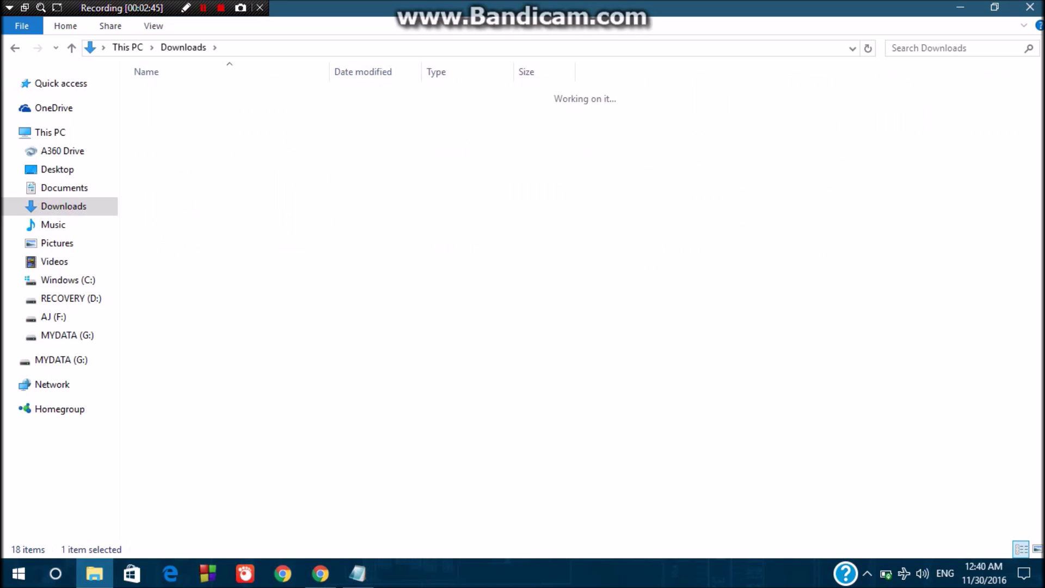
double_click(163, 94)
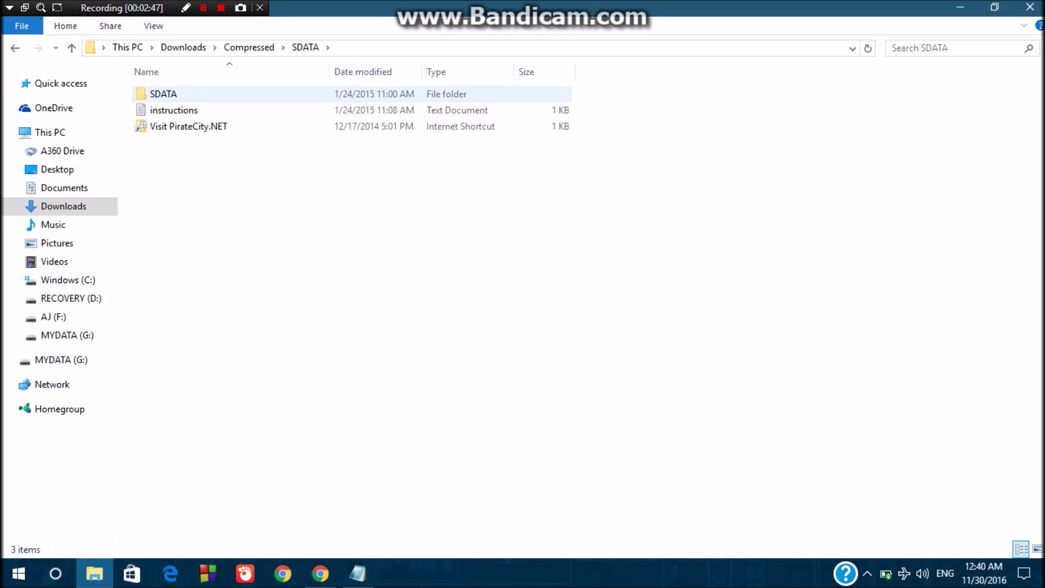
double_click(164, 93)
click(173, 126)
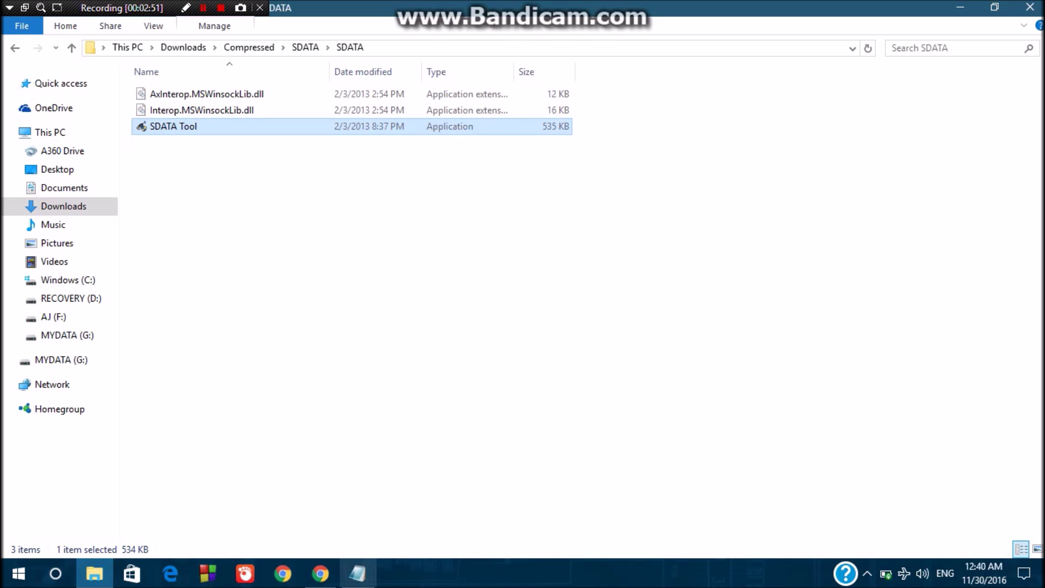
- Return to Notepad and replace the note with "found that, and run it as administrator"
click(357, 573)
key(ctrl+a)
text(f)
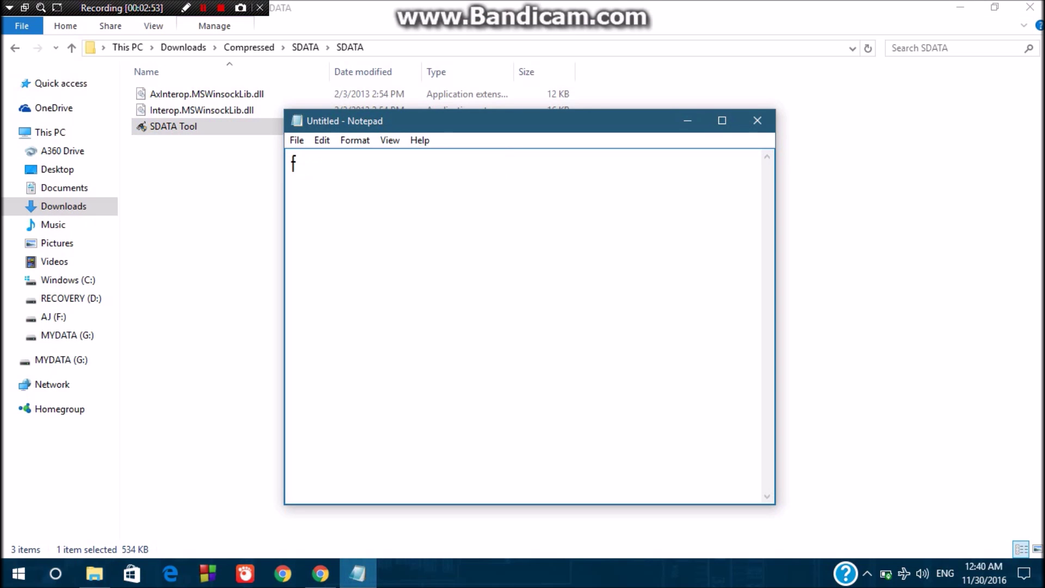
text(ound that, and )
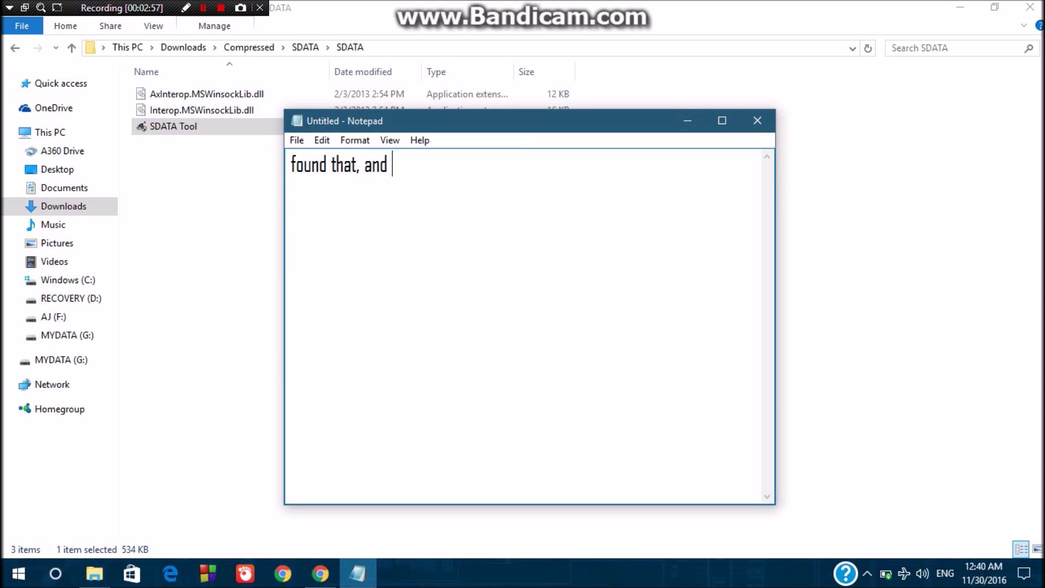
text(run it as administ)
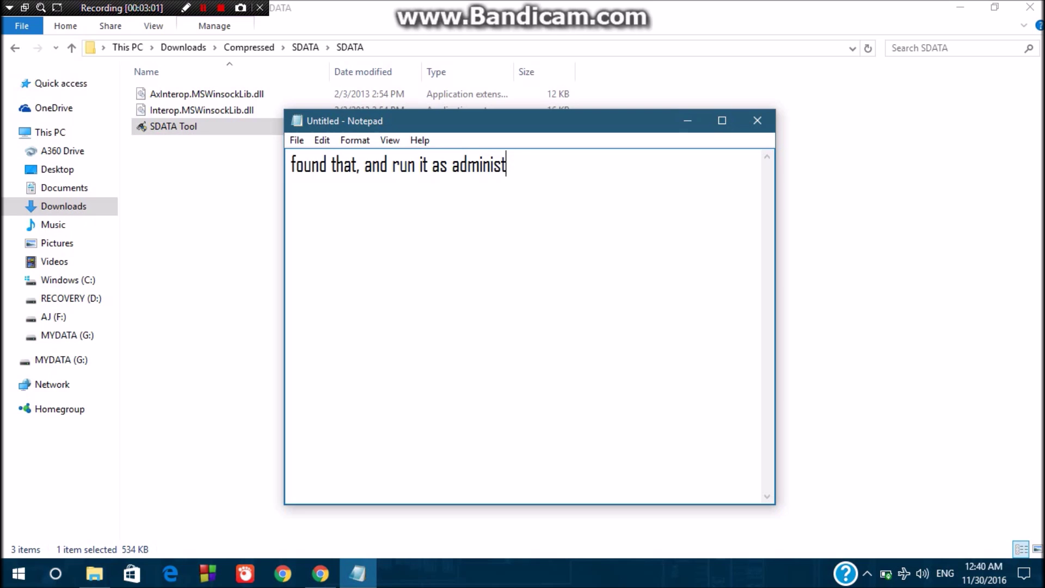
text(rator)
- Switch to File Explorer and run SDATA Tool as administrator
key(alt+Tab)
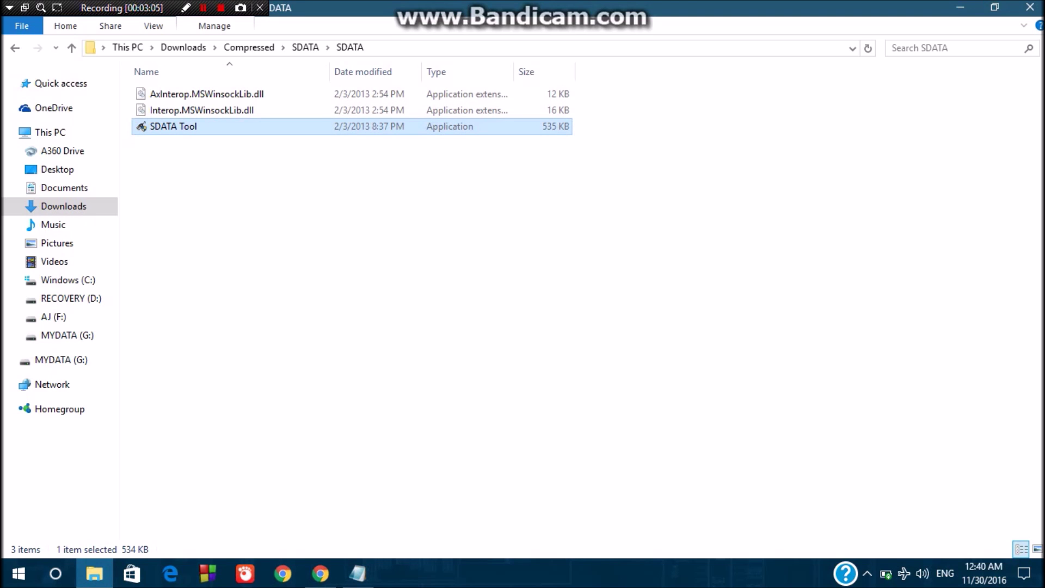
key(shift+F10)
key(Down)
key(Down)
key(Down)
key(Down)
key(Down)
key(Up)
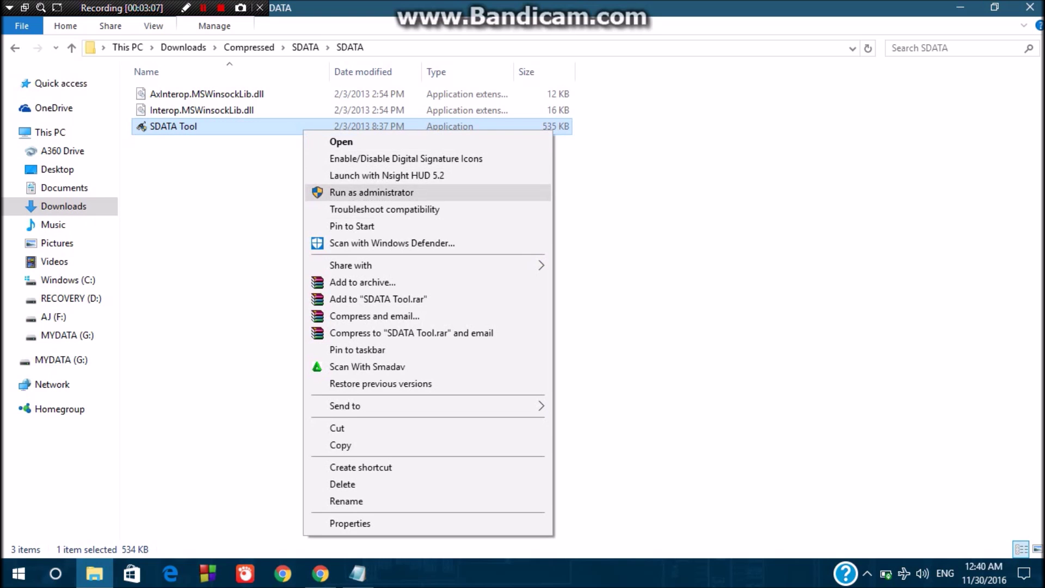
key(Return)
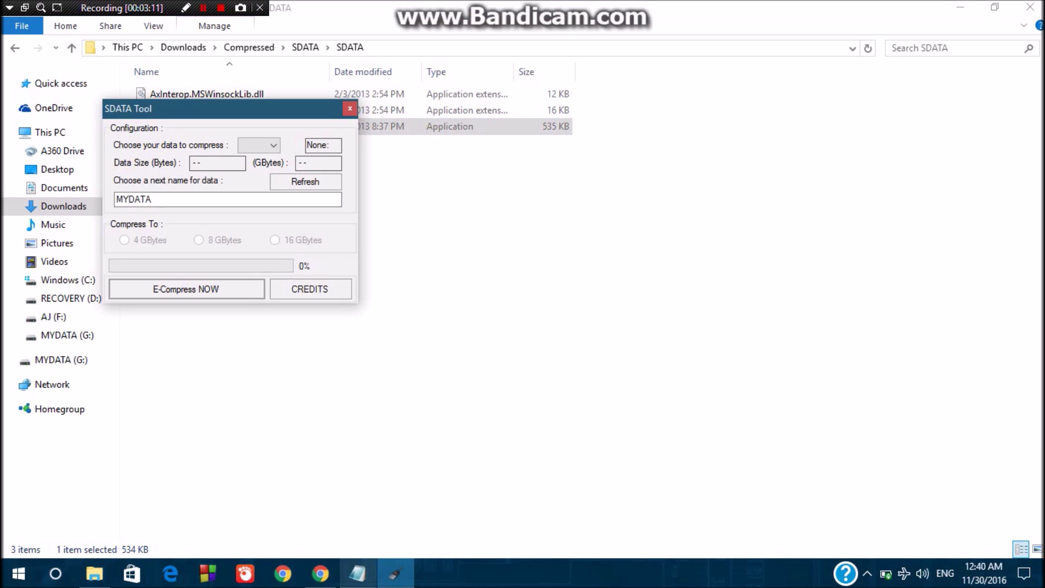
- In Notepad, replace the note with "oh one more thing....before you do this, remember to back up your files on the sdcard or usb stick and format it"
key(alt+Tab)
key(ctrl+a)
key(BackSpace)
text(oh one mre)
key(BackSpace)
key(BackSpace)
text(ore thi)
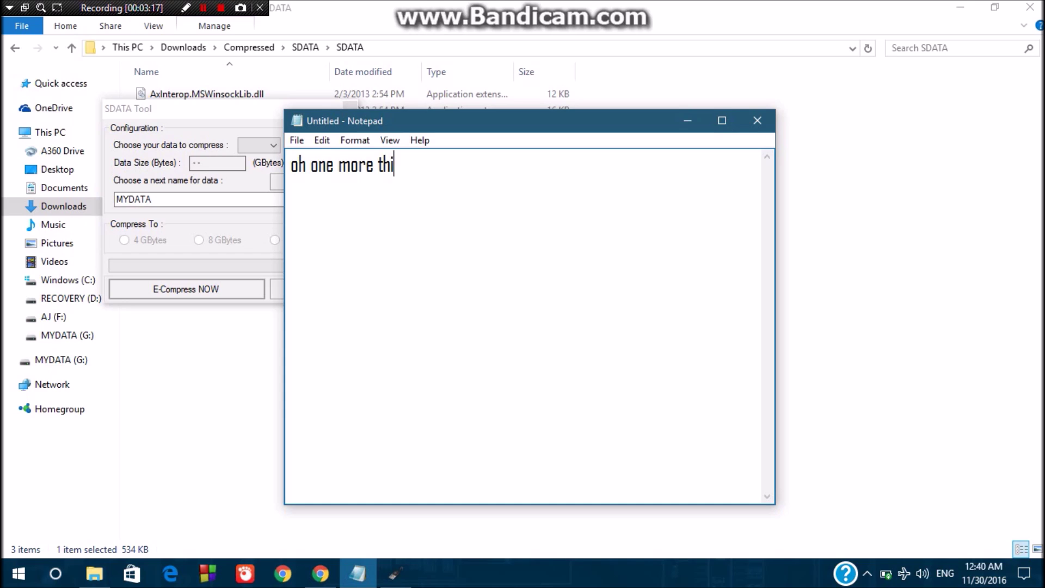
text(ng....before you do this)
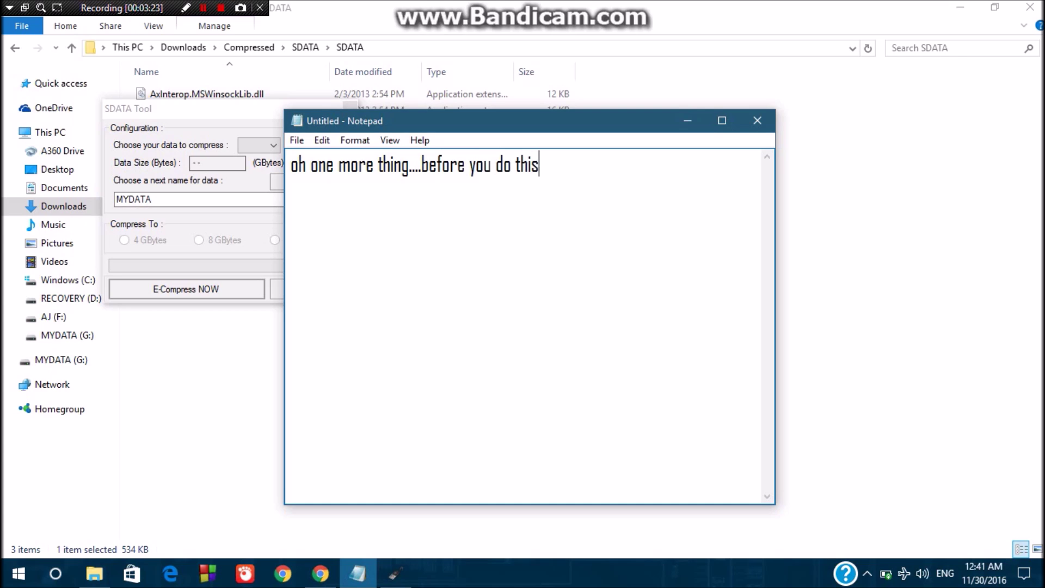
text(, remem)
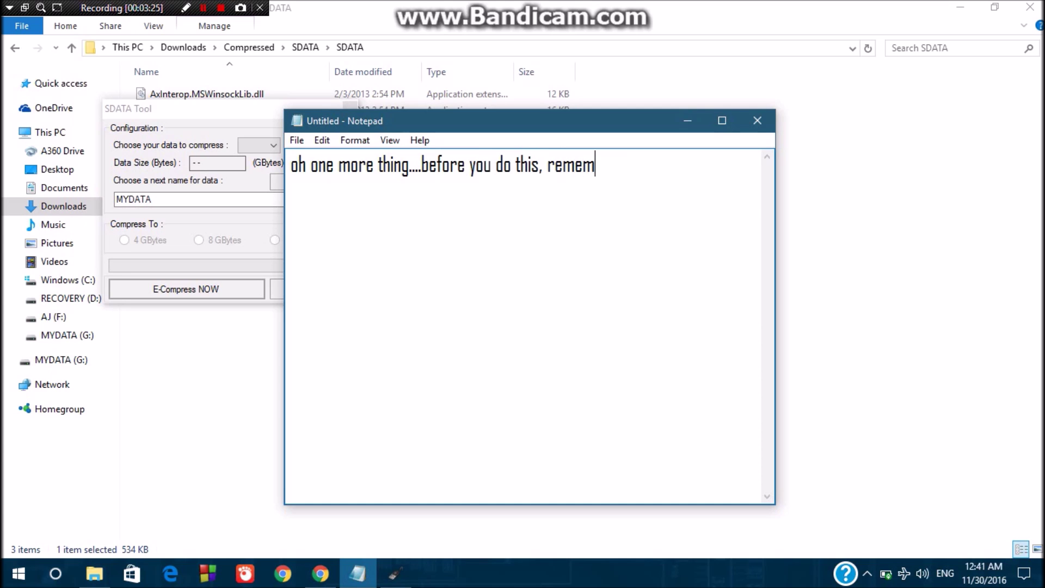
text(ber to b)
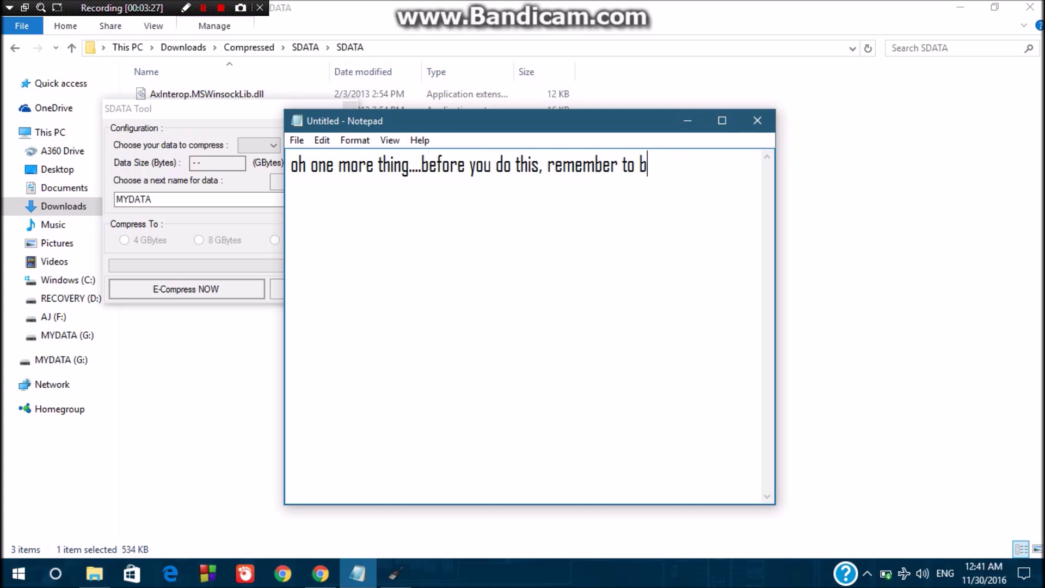
text(ack up your)
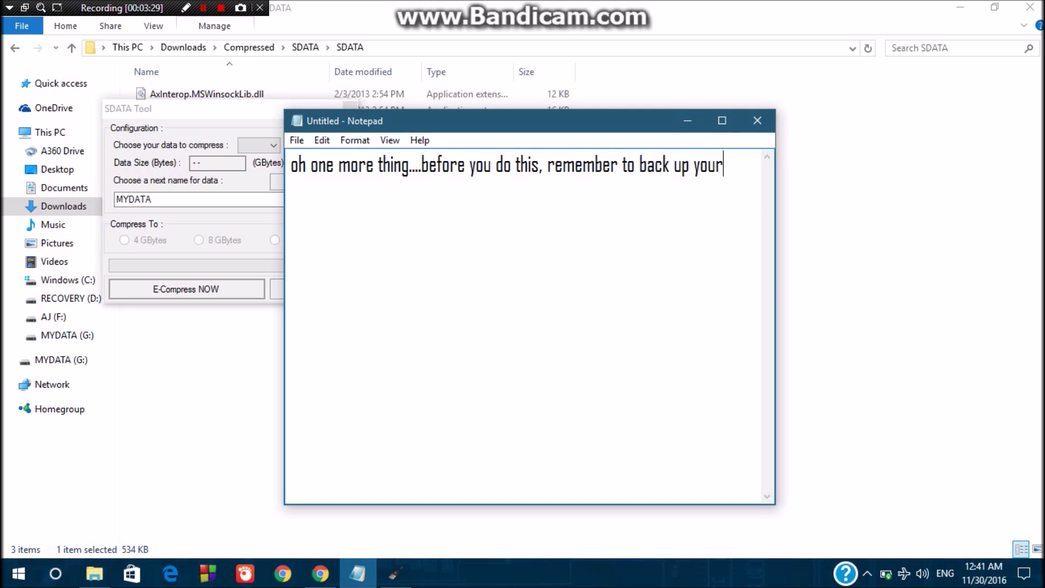
text( files on the sdcard or usb stick and )
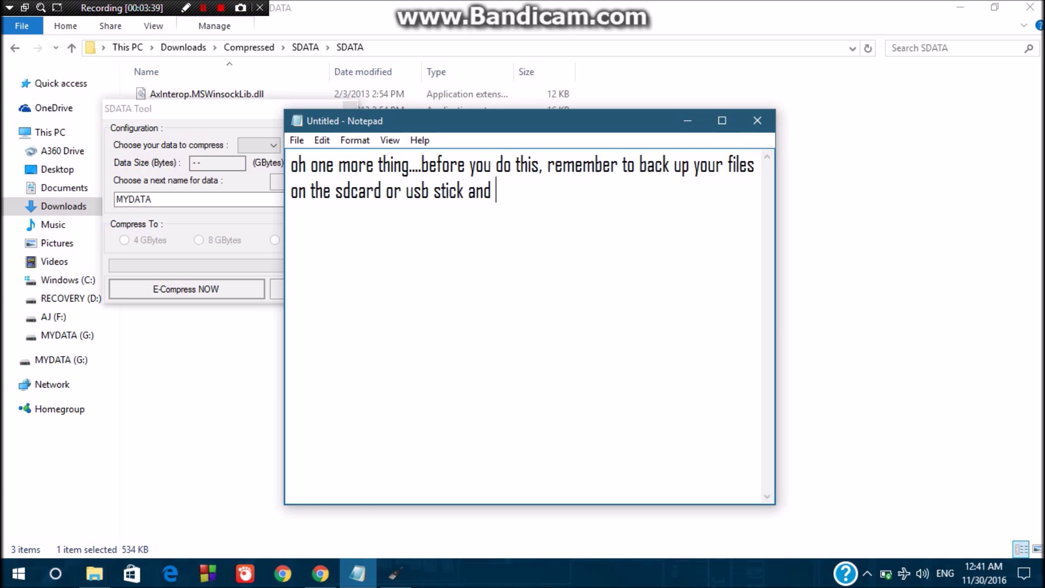
text(format it)
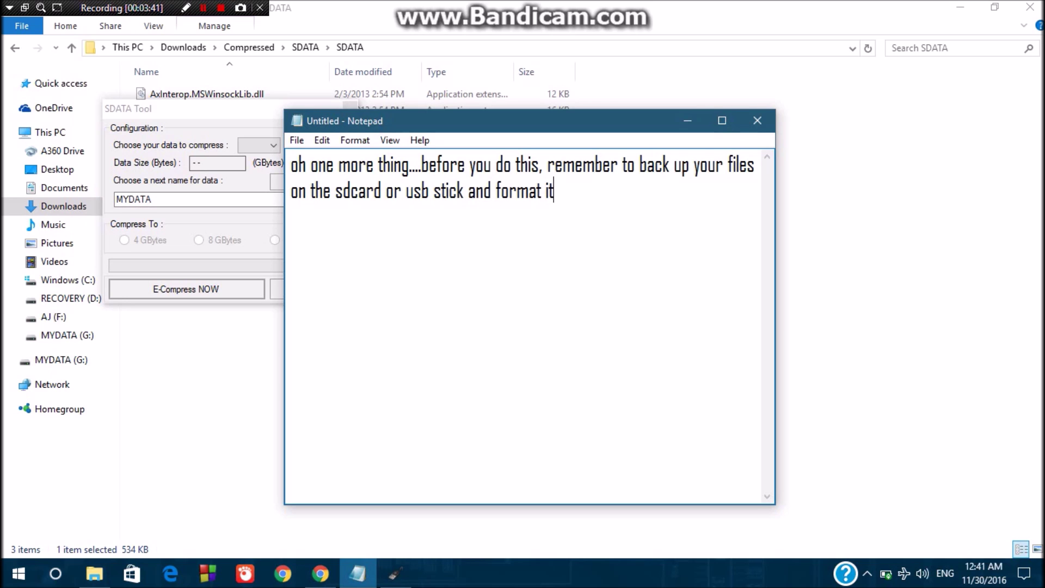
- Switch to File Explorer and quick-format the MYDATA (G:) drive as FAT32 with 4096-byte allocation units, closing the format dialog when done
key(alt+Tab)
click(67, 335)
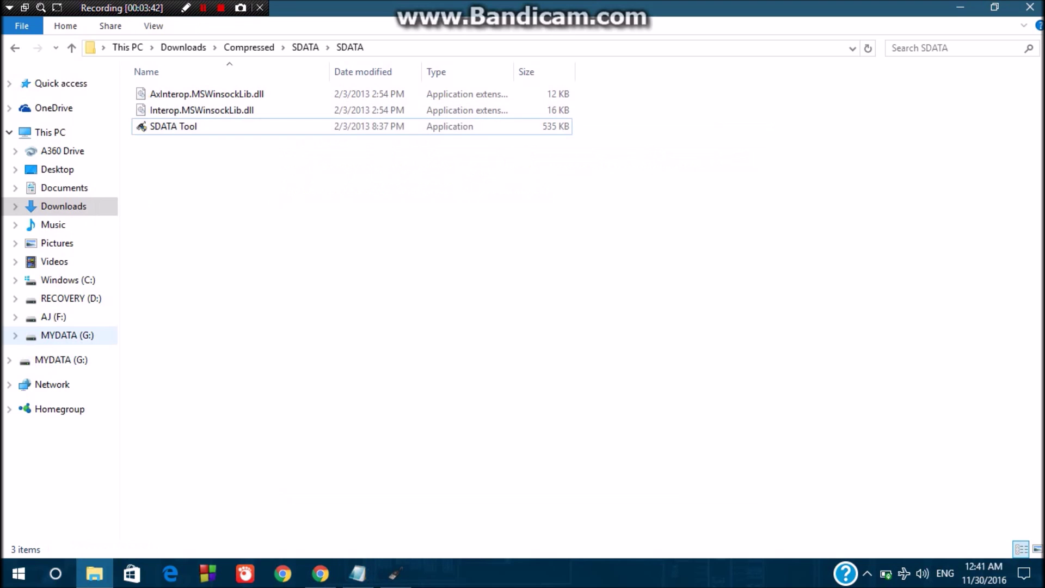
right_click(76, 335)
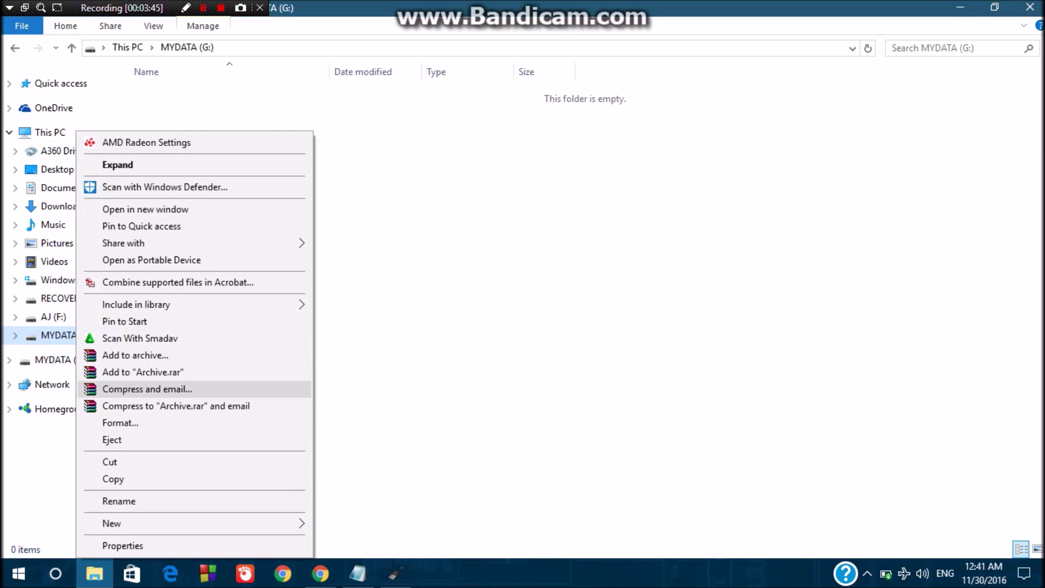
key(Return)
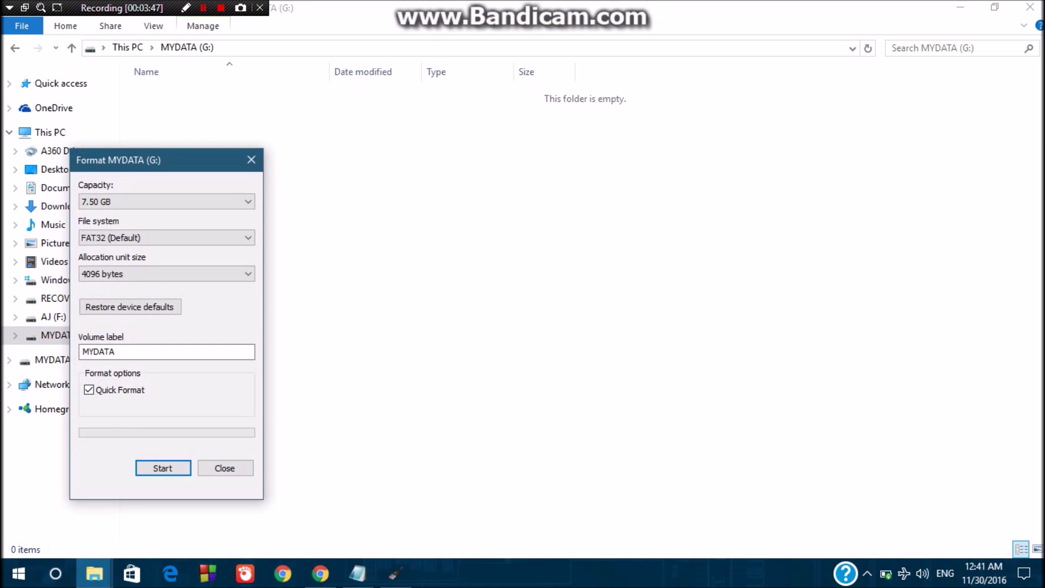
key(Return)
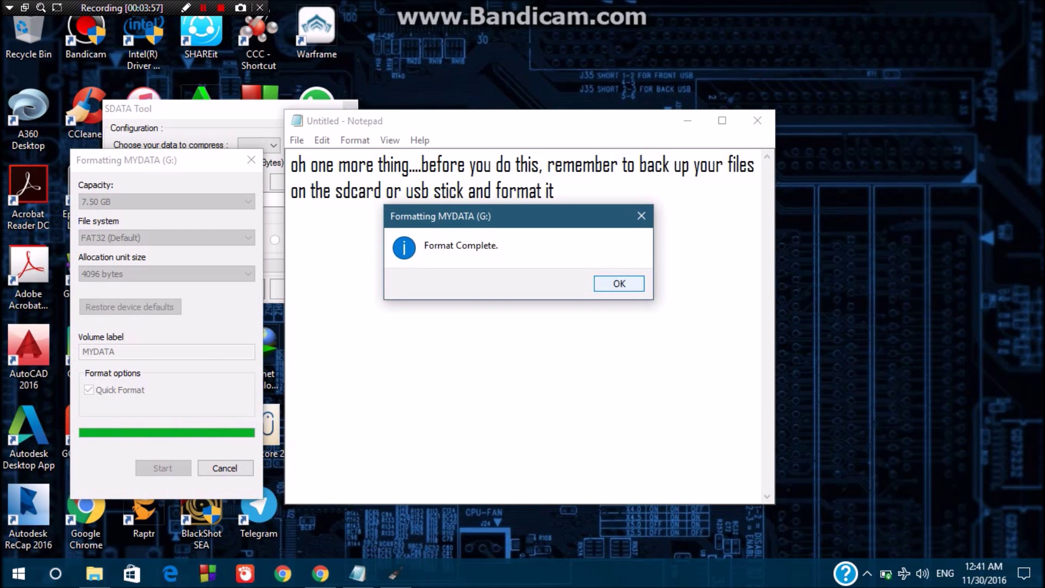
key(Return)
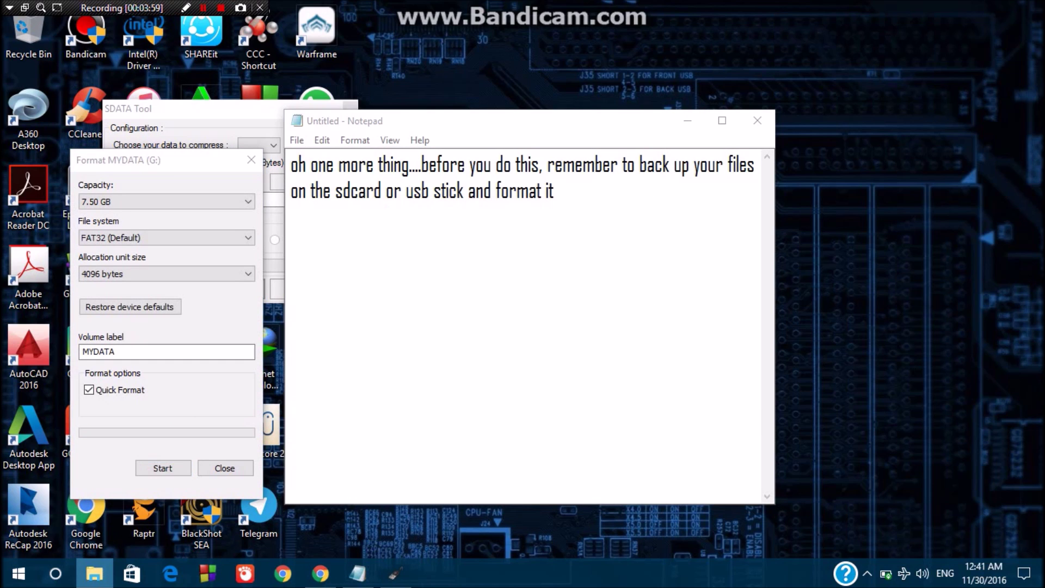
key(Escape)
- Switch to File Explorer and show the drives in This PC
key(super+e)
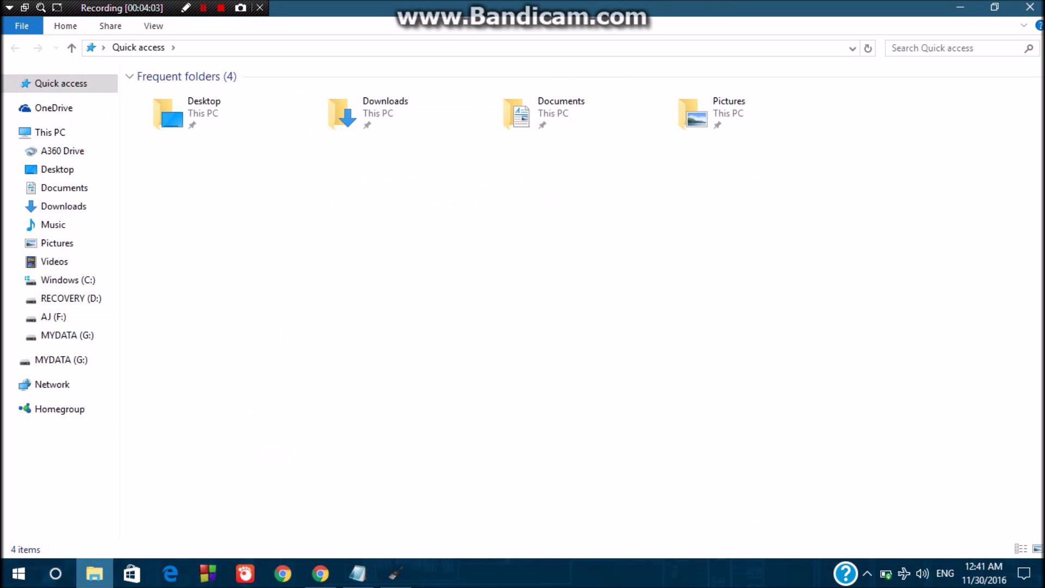
click(50, 132)
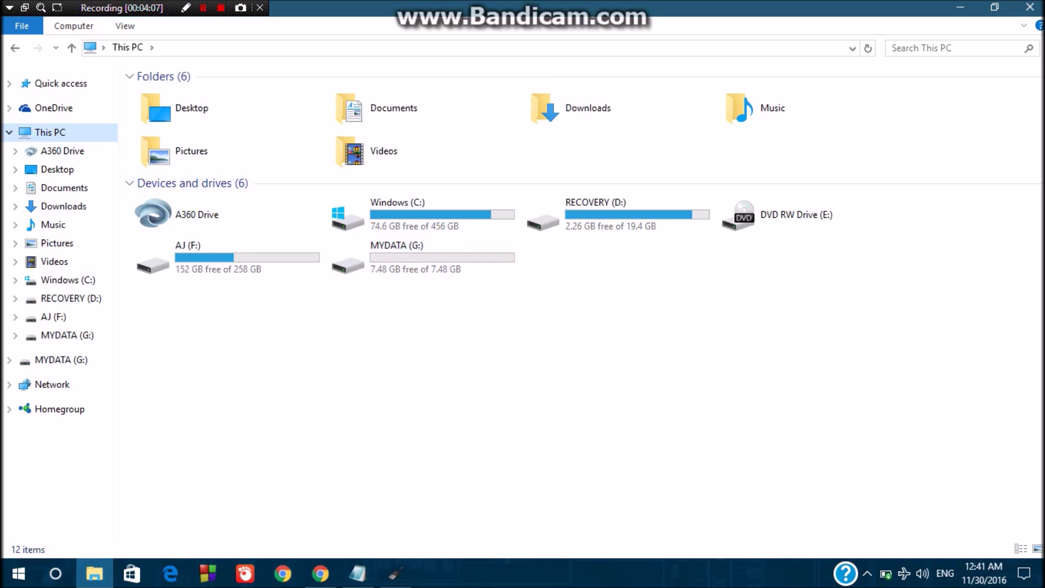
- Return to Notepad and replace the note with "kay, now, with the sdata running as administrator"
click(357, 573)
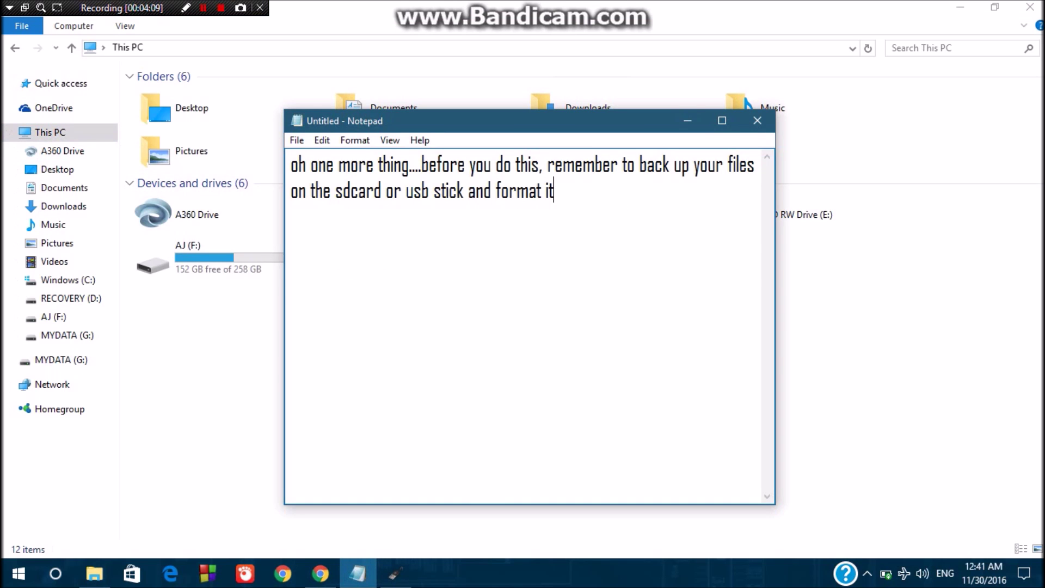
key(ctrl+a)
text(kay, now)
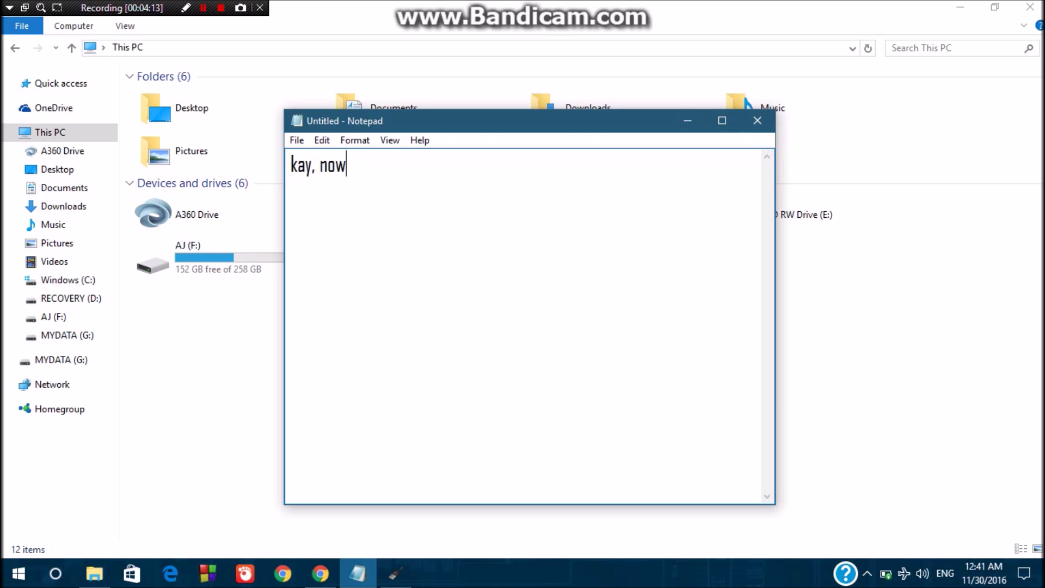
text(, with te)
key(BackSpace)
text(he )
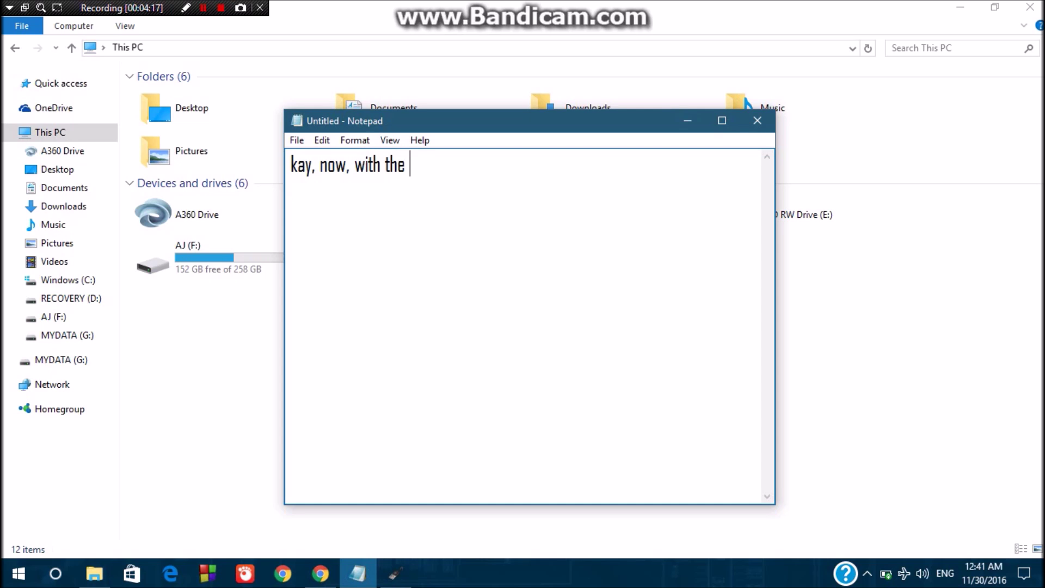
text(sdata runni)
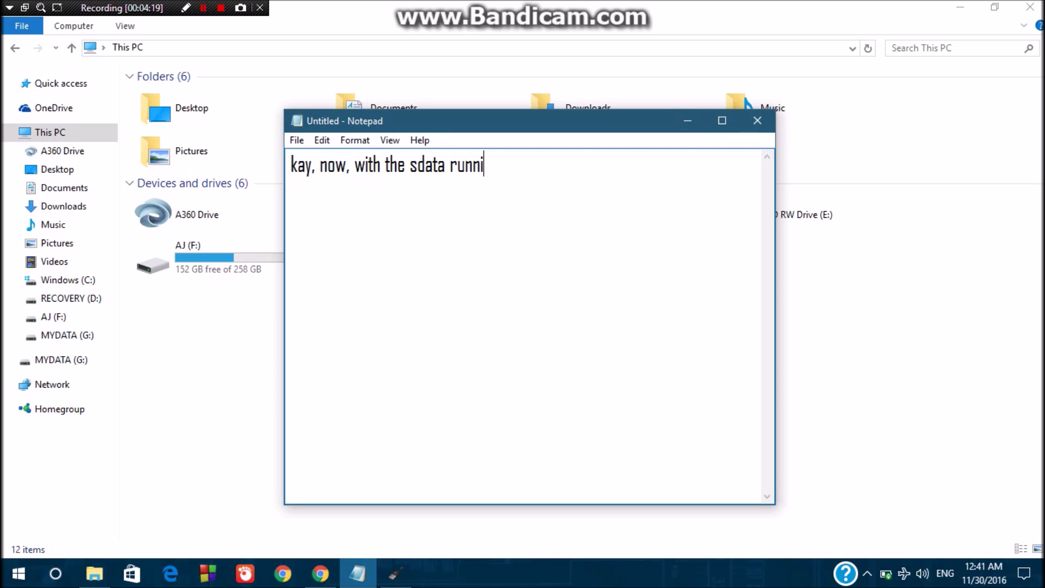
text(ng as adminis)
key(BackSpace)
text(istrator)
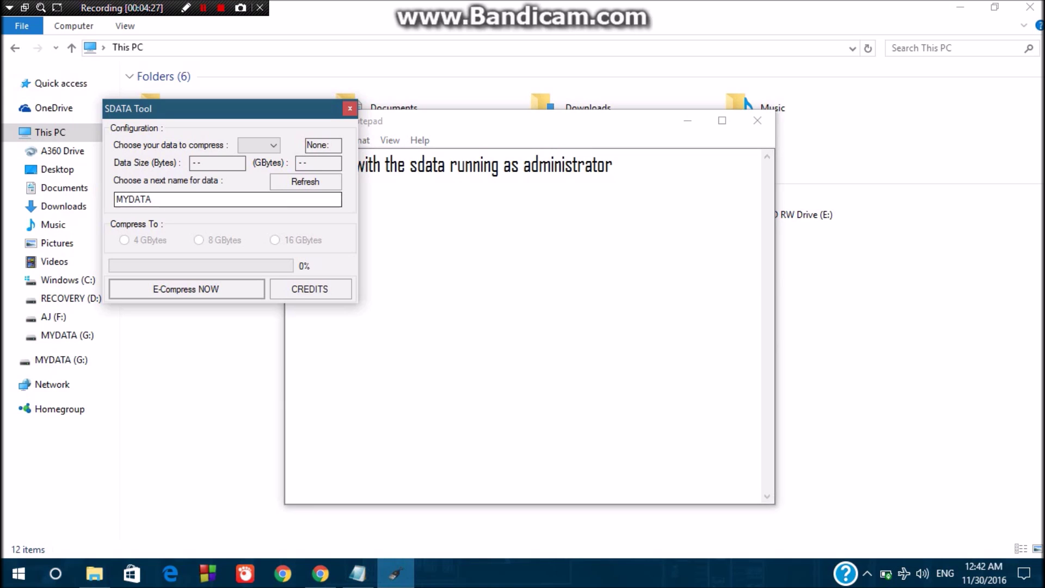
- Switch to SDATA Tool, choose G:\ as the data to compress and dismiss the information message
drag(163, 109, 120, 100)
click(215, 136)
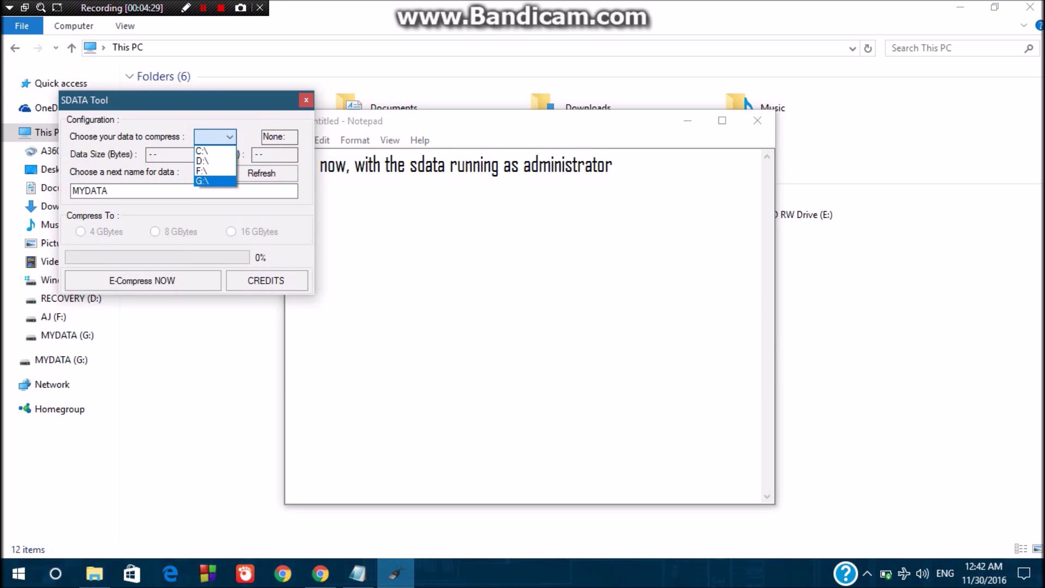
click(202, 180)
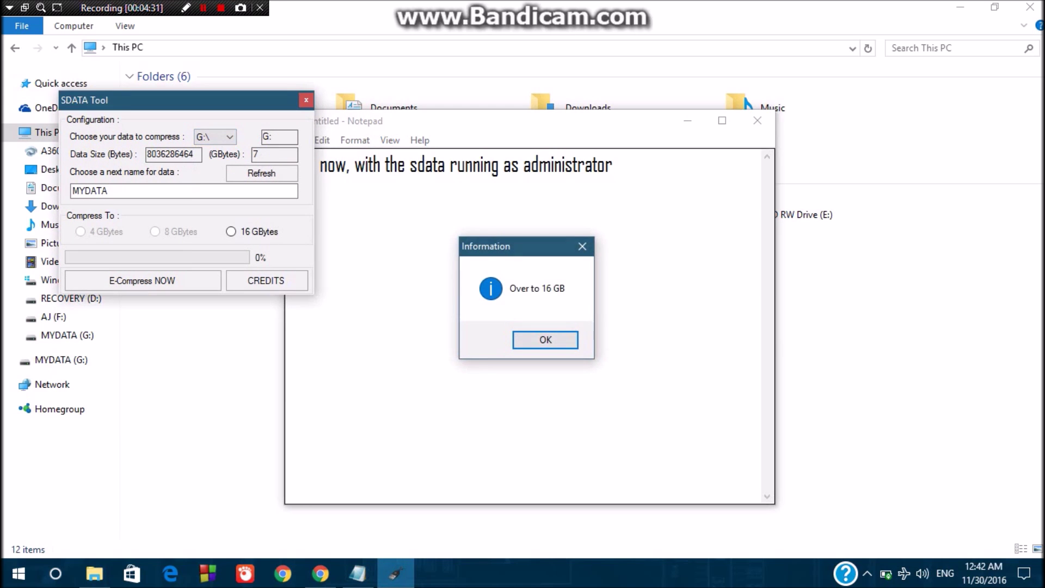
key(Return)
- In Notepad, replace the note with "select your driver, mine is set on G:"
double_click(333, 165)
click(355, 165)
key(ctrl+a)
text(select)
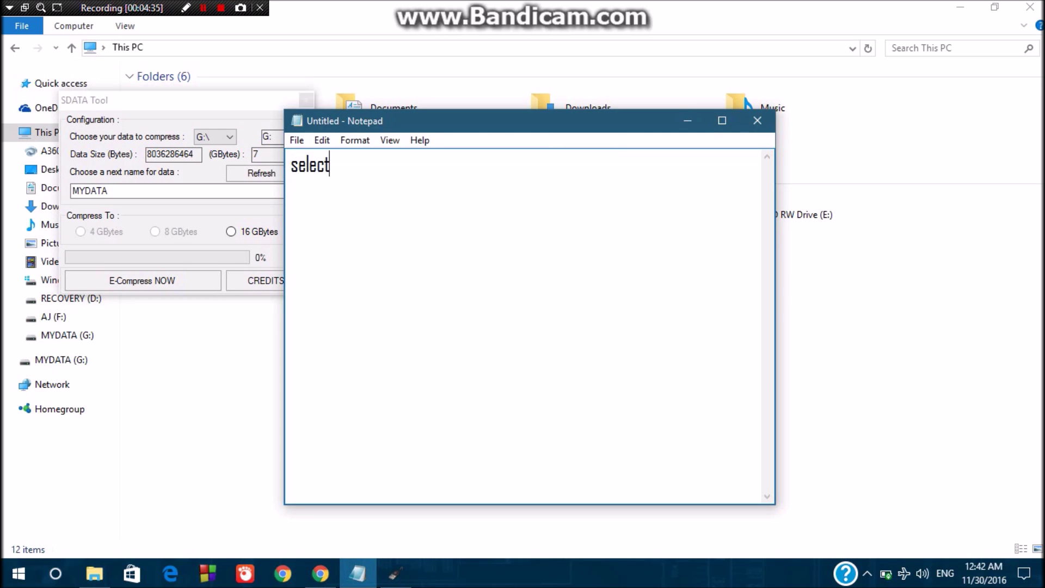
text( your)
text( device)
key(BackSpace)
key(BackSpace)
key(BackSpace)
key(BackSpace)
key(BackSpace)
text(rive)
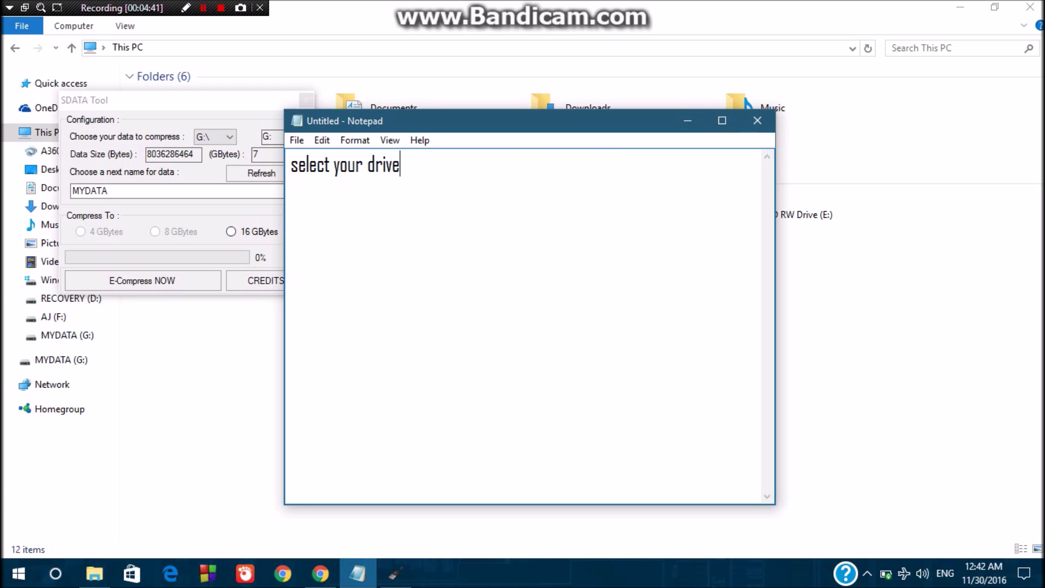
text(r, mine is)
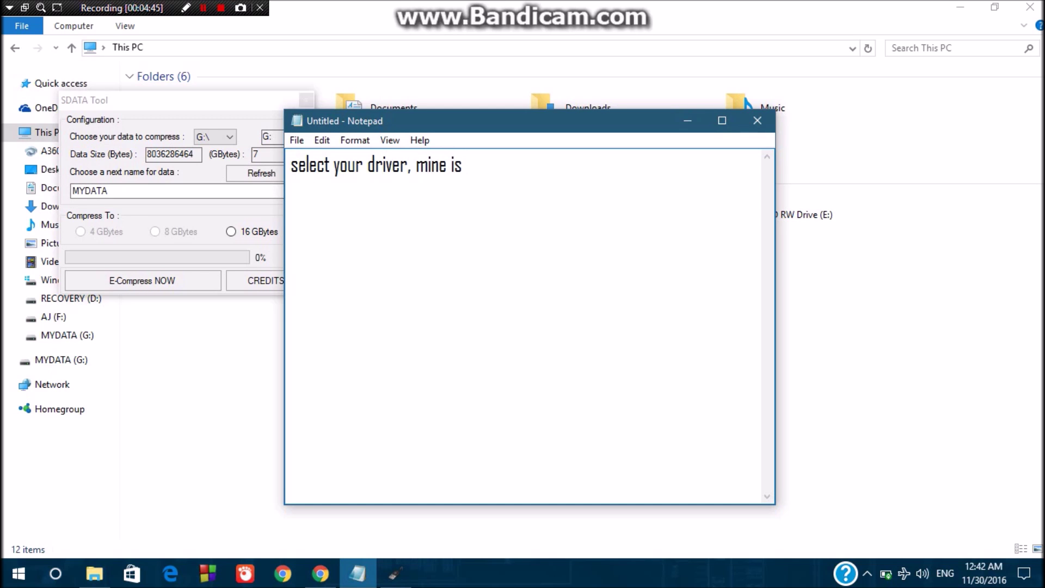
text( set on G:)
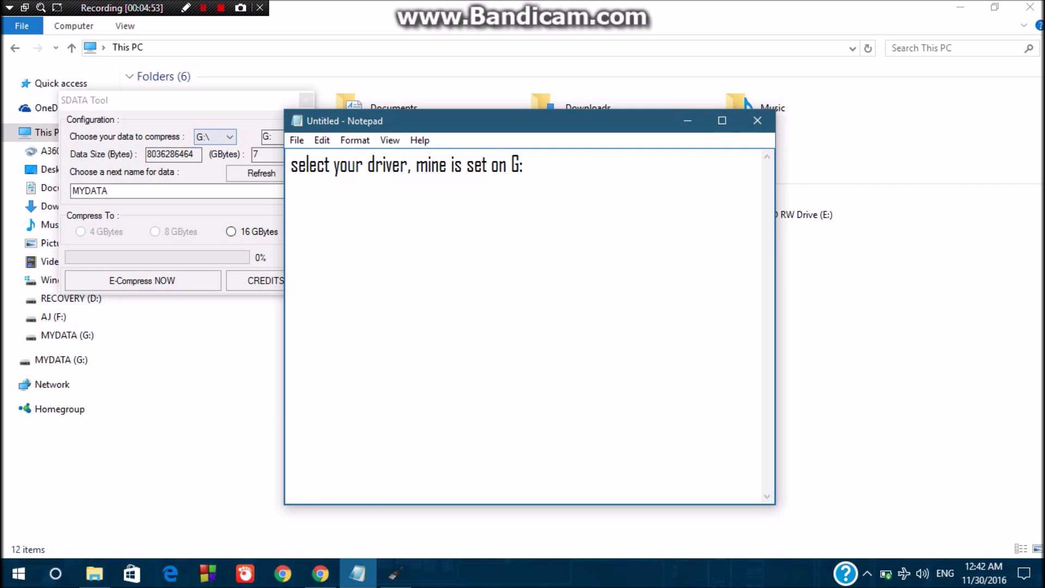
- Replace the note with "depends on your card, you can only upgrade the size"
key(shift+Left)
key(shift+Left)
key(shift+Left)
key(shift+Left)
key(shift+Left)
key(shift+Left)
key(shift+Left)
key(shift+Left)
key(shift+Left)
key(shift+Left)
key(shift+Left)
key(shift+Left)
key(shift+Left)
key(shift+Left)
key(shift+Left)
key(shift+Left)
key(shift+Left)
key(shift+Left)
key(shift+Left)
key(shift+Left)
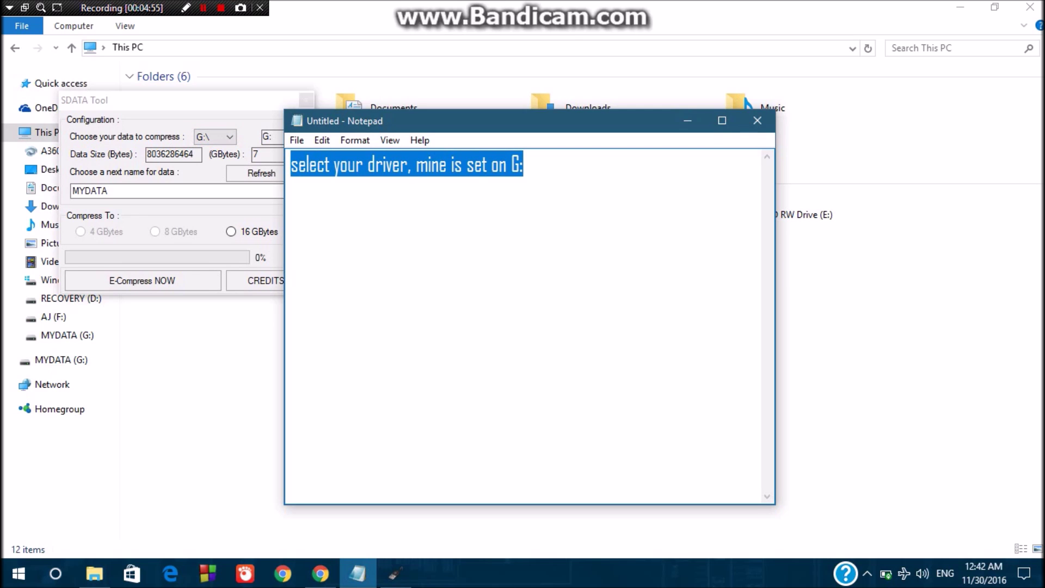
text(depends )
text(on your )
text(card )
text(you can onl)
text(y)
text( upgrade)
text( your)
key(BackSpace)
key(BackSpace)
key(BackSpace)
key(BackSpace)
text(the size )
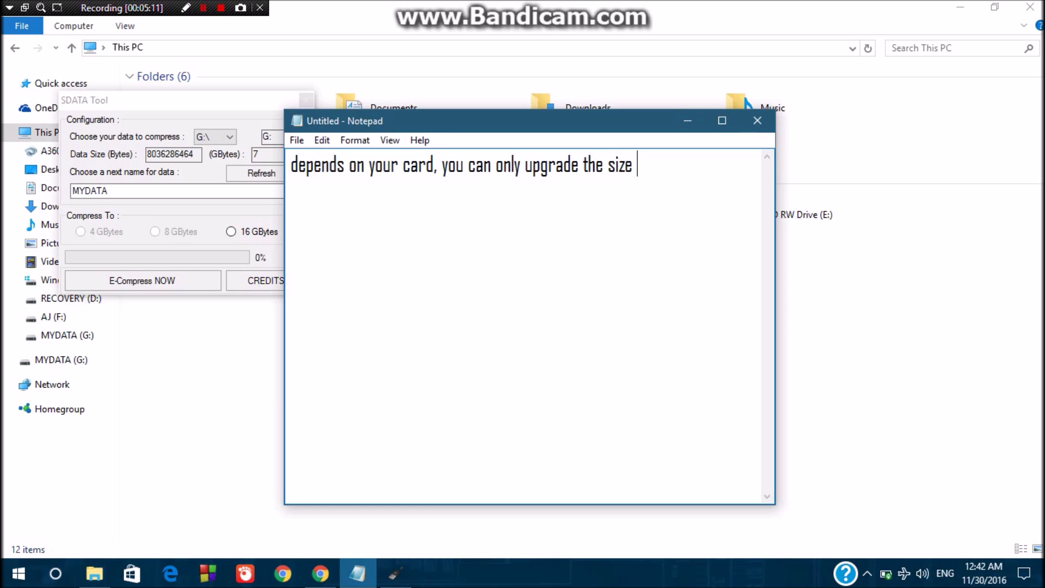
- Continue the note with "step by step...so if your sdcard is 2gb, then you have to start with 4gb then 8gb and then 16 g"
text(step by step...so if your )
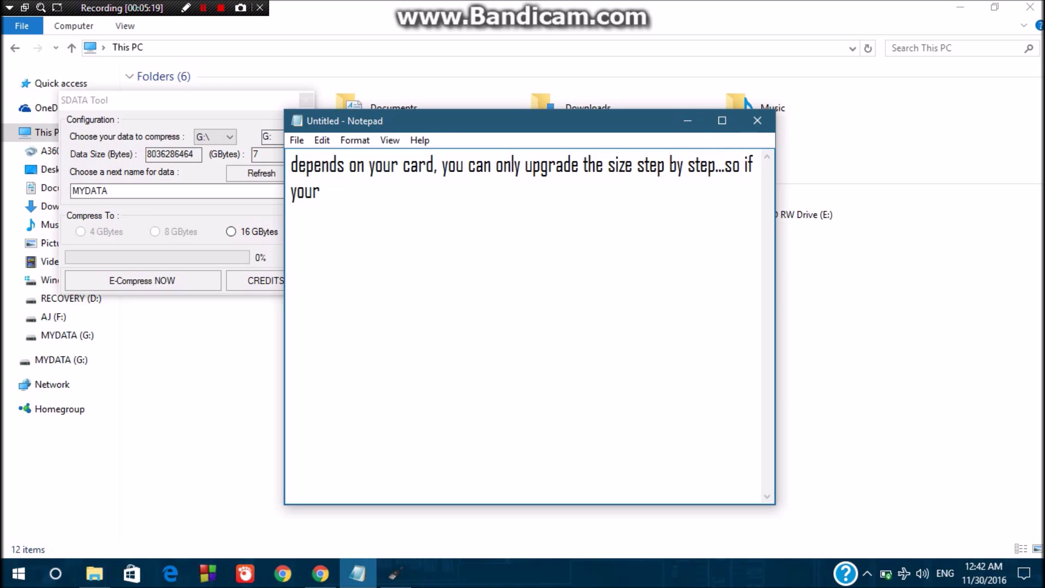
text(sdcard is 2)
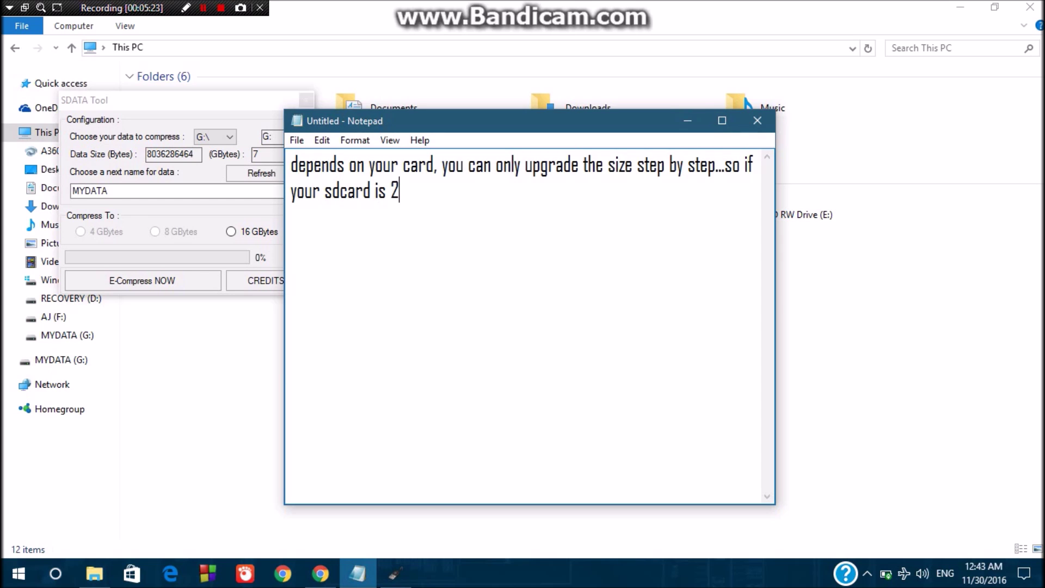
text(gb, then )
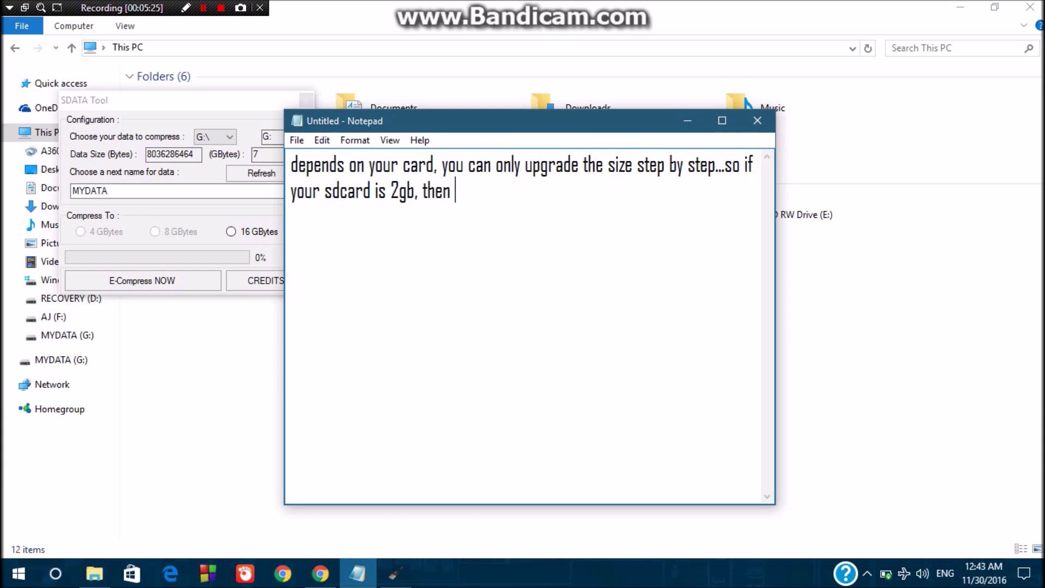
text(you have to start with 4gb then 8gb and then )
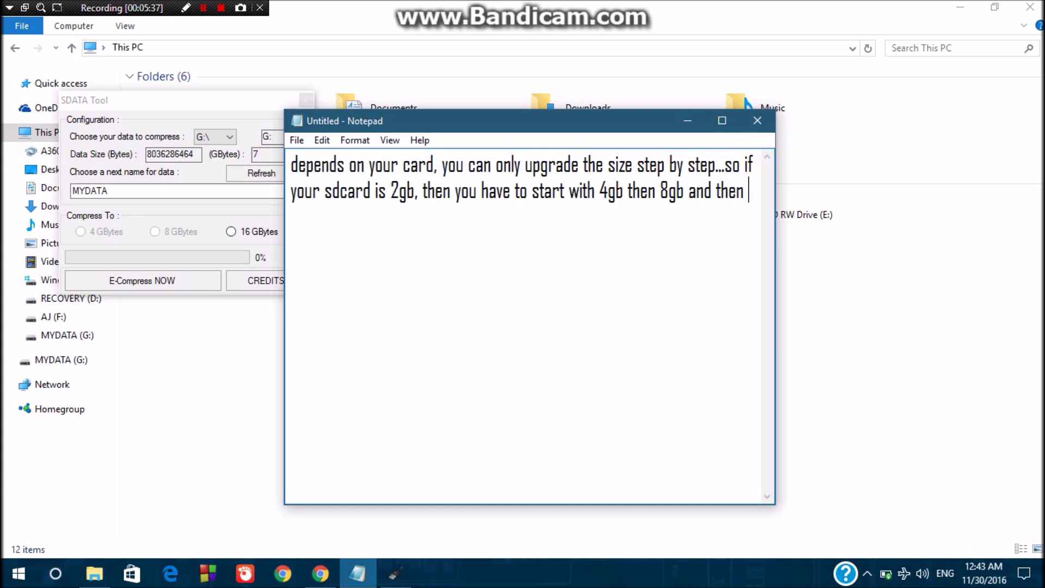
text(16 gb)
key(BackSpace)
- Replace the note with "here how it works"
key(ctrl+a)
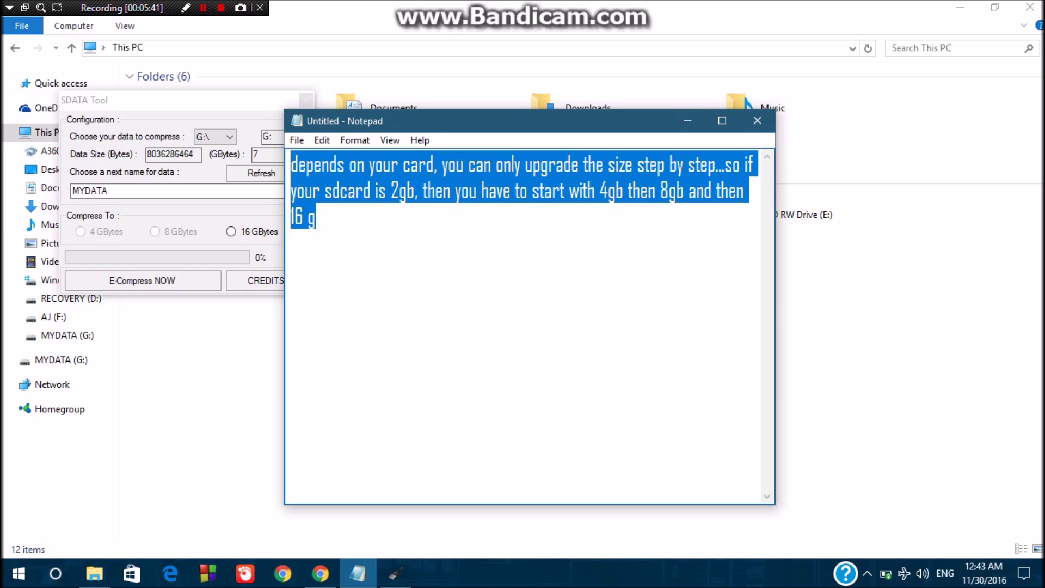
text(here how it word)
key(BackSpace)
text(ks)
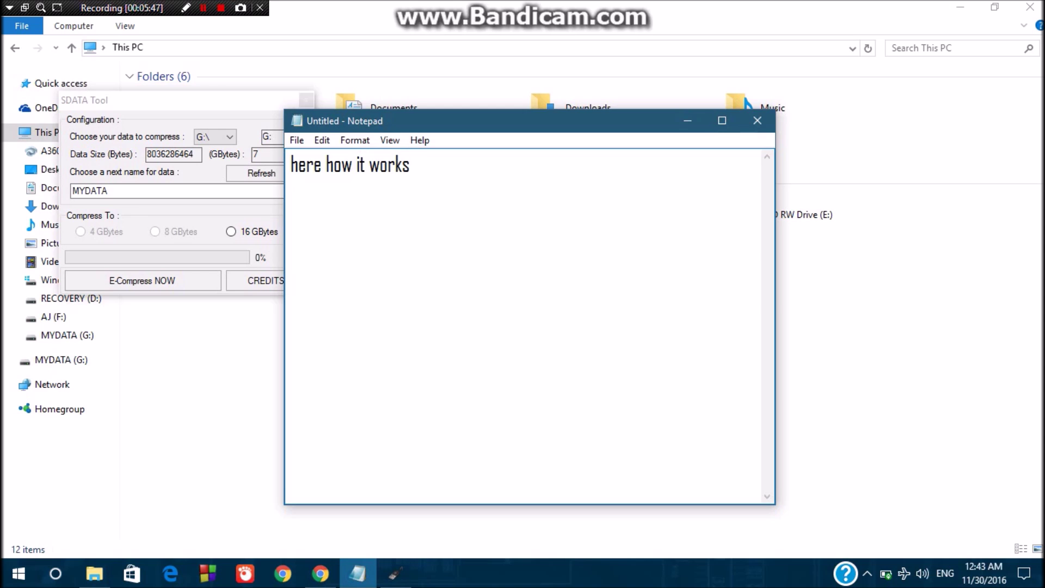
- Switch to SDATA Tool, keep the name MYDATA, choose 16 GBytes as the target size and start the compression
key(alt+Tab)
drag(109, 190, 85, 190)
click(85, 191)
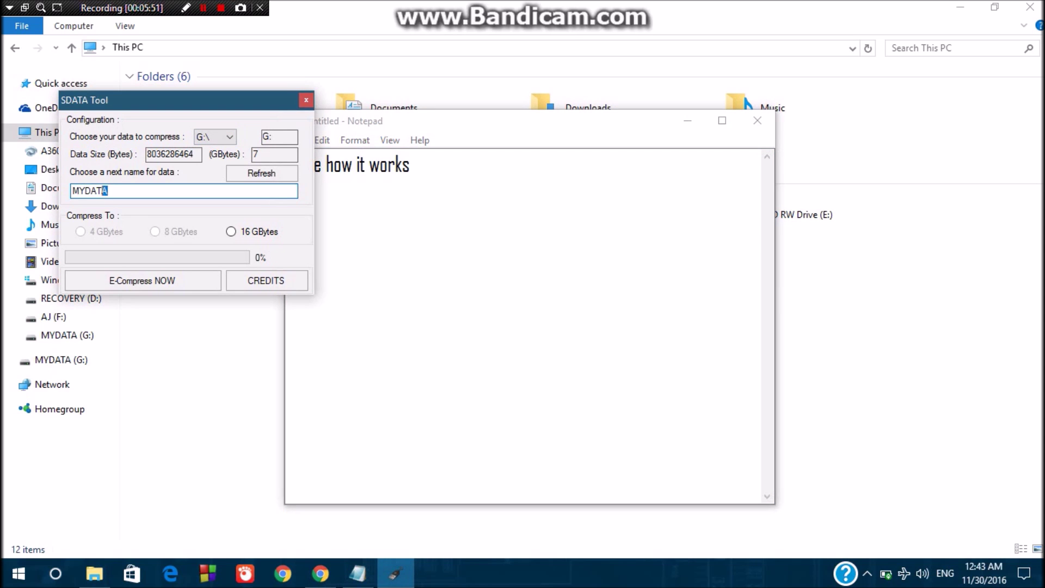
click(231, 232)
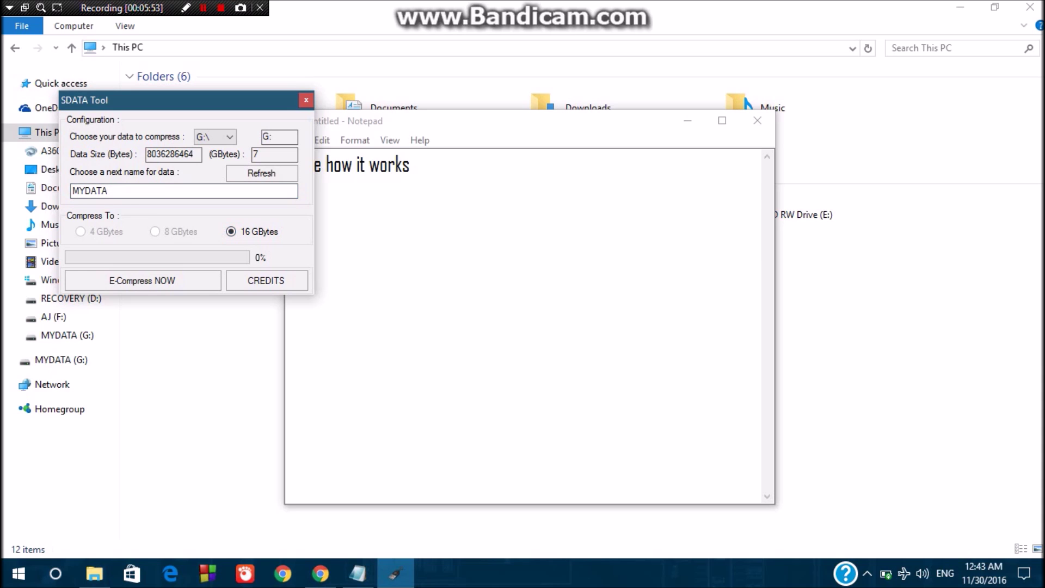
click(142, 280)
- Return to Notepad and replace the note with "i just leave the name and select 16gb"
click(403, 165)
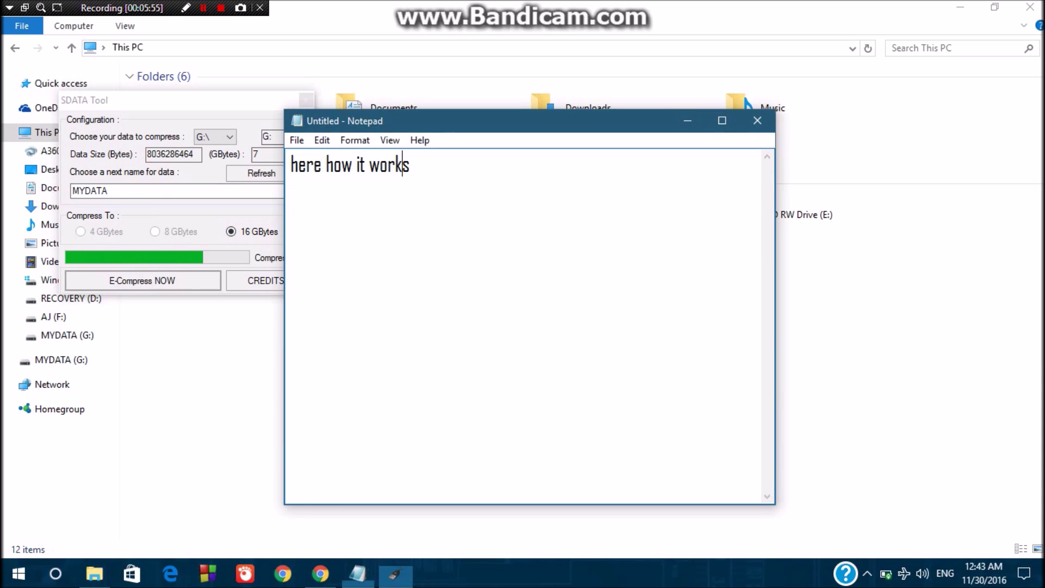
key(ctrl+a)
text(i just lea)
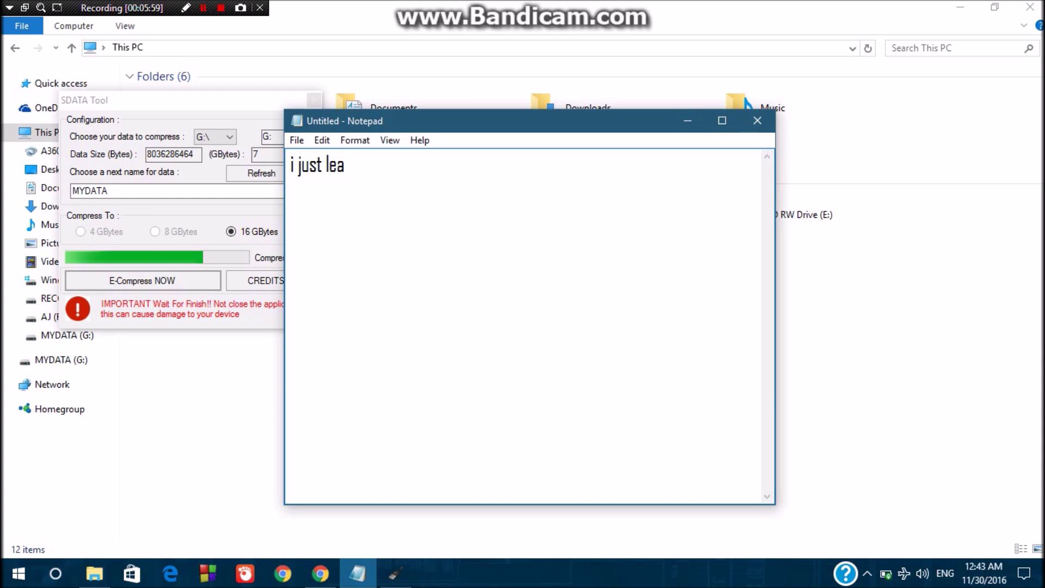
text(ve the name a)
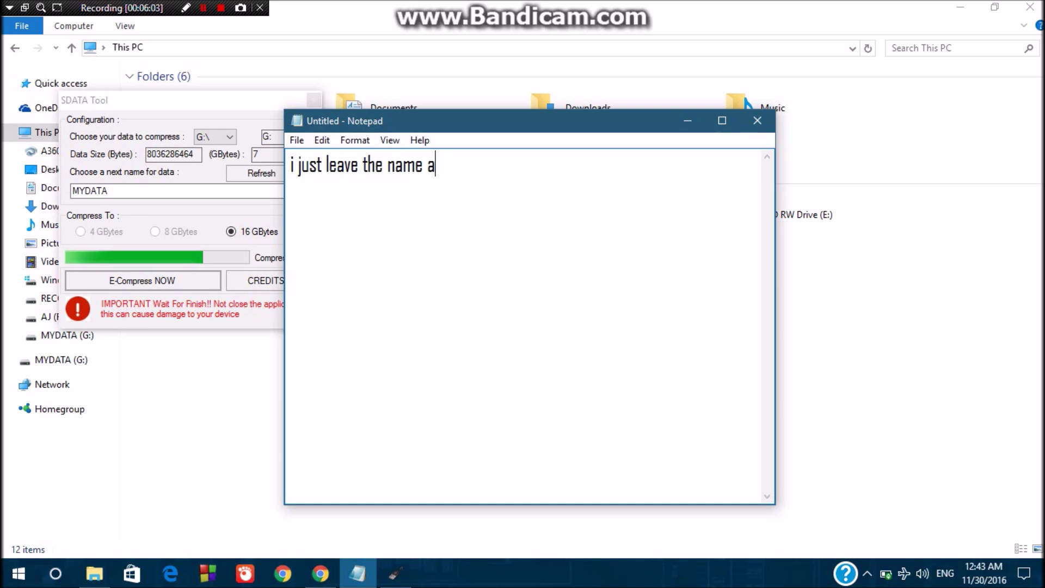
text(nd select )
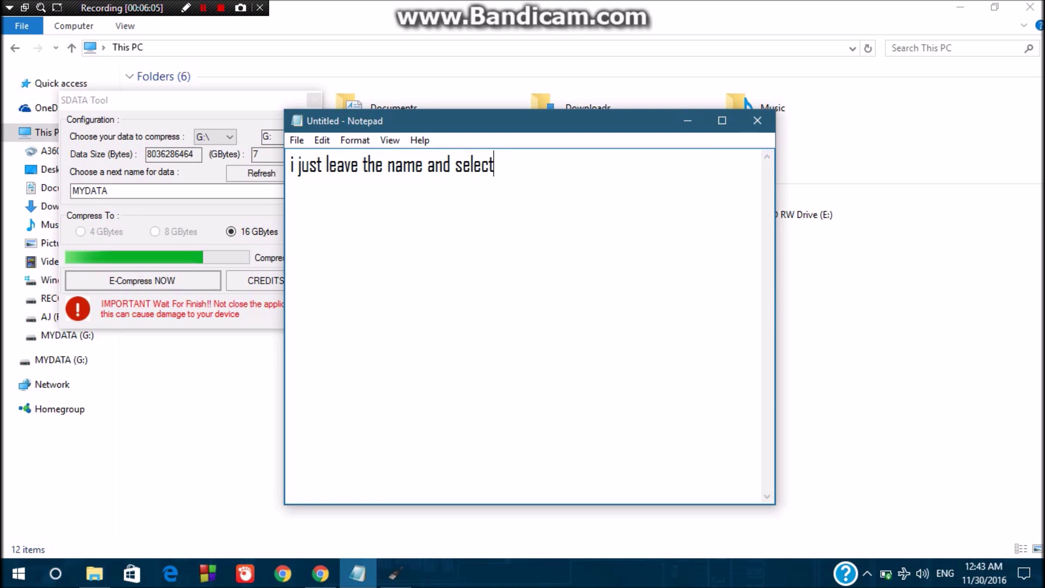
text(16gb)
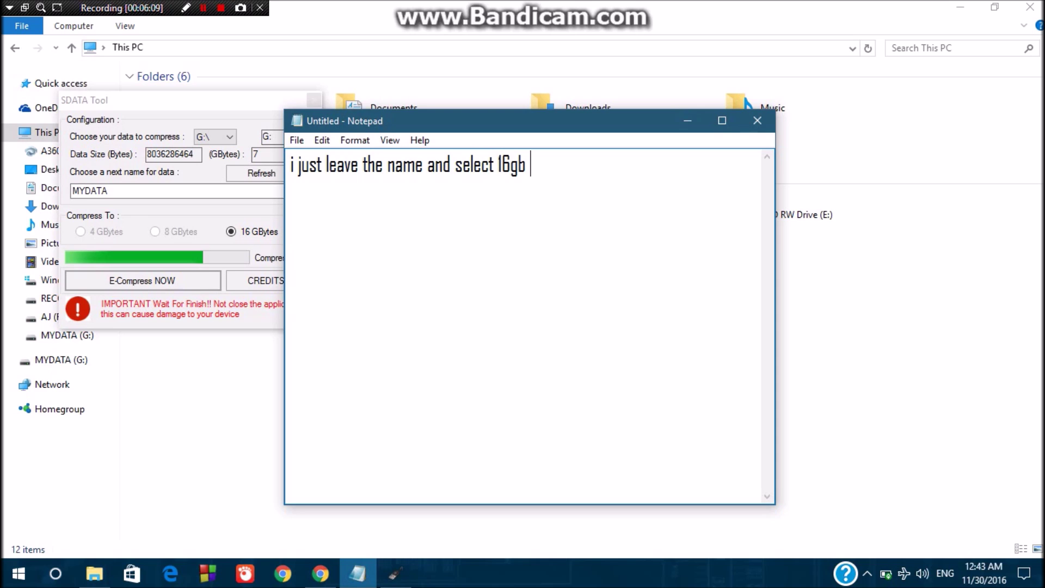
- Delete the note's text and write "just wait and dont remove the device" instead
key(BackSpace)
key(BackSpace)
key(BackSpace)
key(BackSpace)
key(BackSpace)
key(BackSpace)
key(BackSpace)
key(BackSpace)
key(BackSpace)
key(BackSpace)
key(BackSpace)
key(BackSpace)
key(BackSpace)
key(BackSpace)
key(BackSpace)
key(BackSpace)
key(BackSpace)
key(BackSpace)
key(BackSpace)
key(BackSpace)
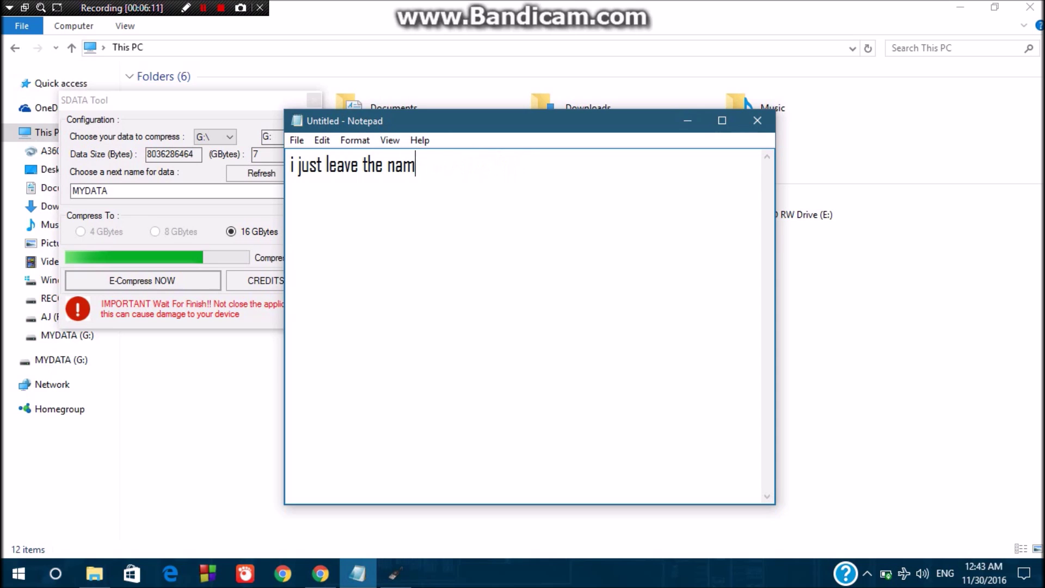
key(BackSpace)
key(BackSpace)
key(BackSpace)
key(BackSpace)
text(just ewa)
key(BackSpace)
key(BackSpace)
key(BackSpace)
text(wait and do)
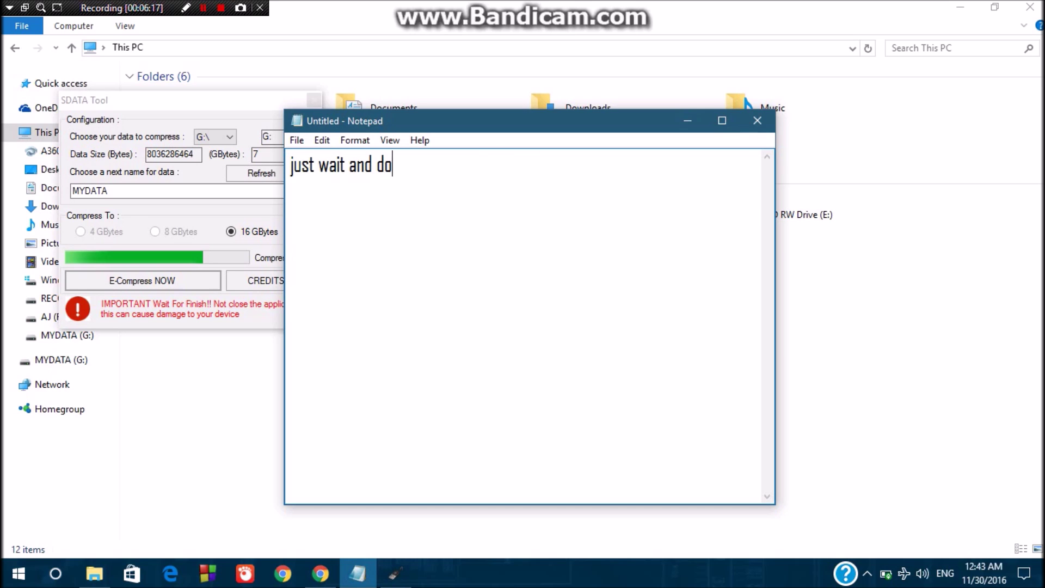
text(nt remove )
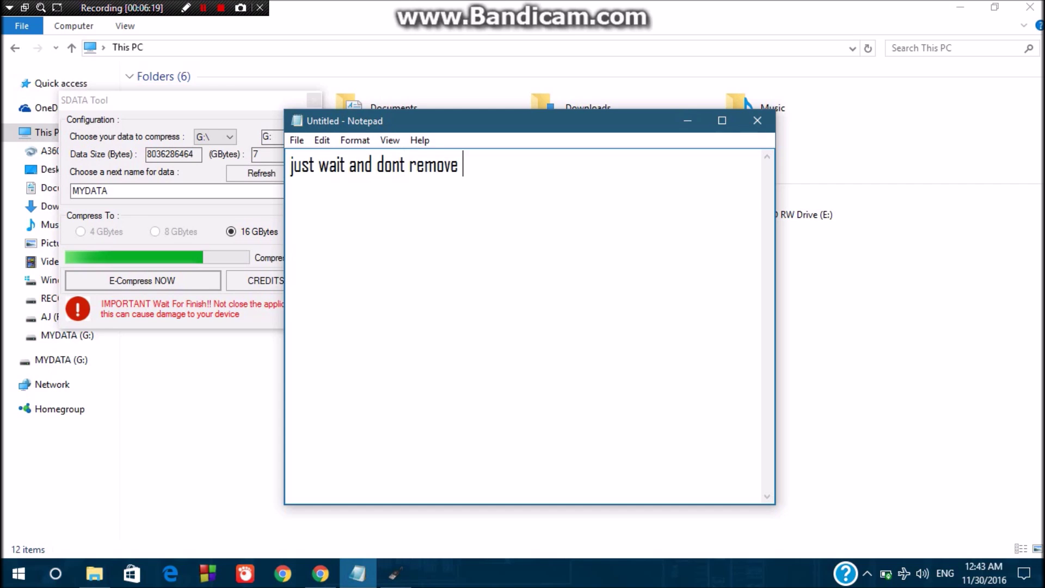
text(the device)
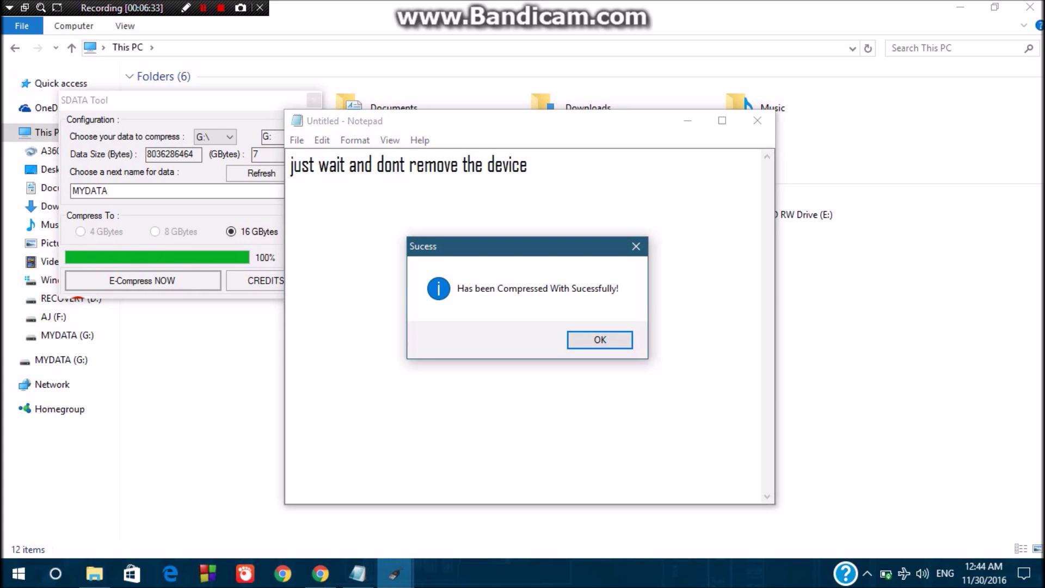
- Dismiss the SDATA Tool success message and check the capacity of the MYDATA (G:) drive in File Explorer
key(Return)
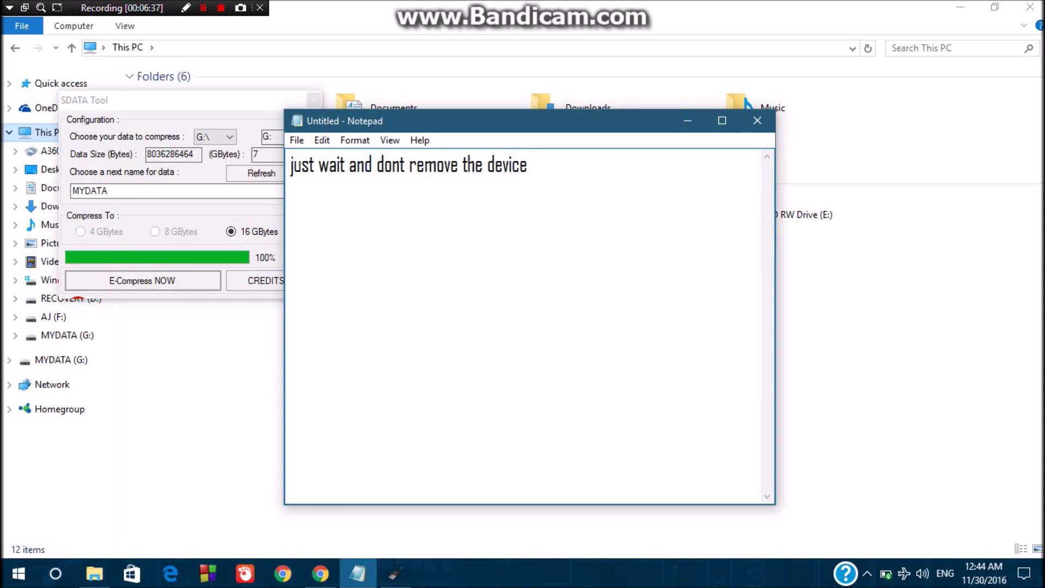
key(alt+Tab)
drag(382, 288, 485, 249)
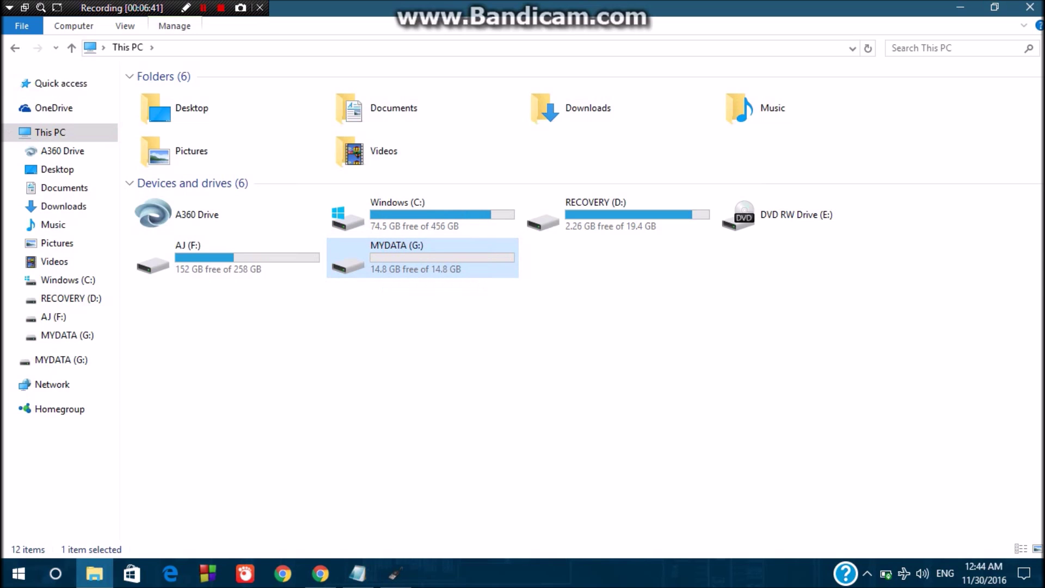
- Return to Notepad and replace the note with "see that, from 8gb turn 16gb"
click(357, 574)
key(ctrl+a)
text(se)
text(hay)
key(BackSpace)
text(t, from 8gb turn 16gb)
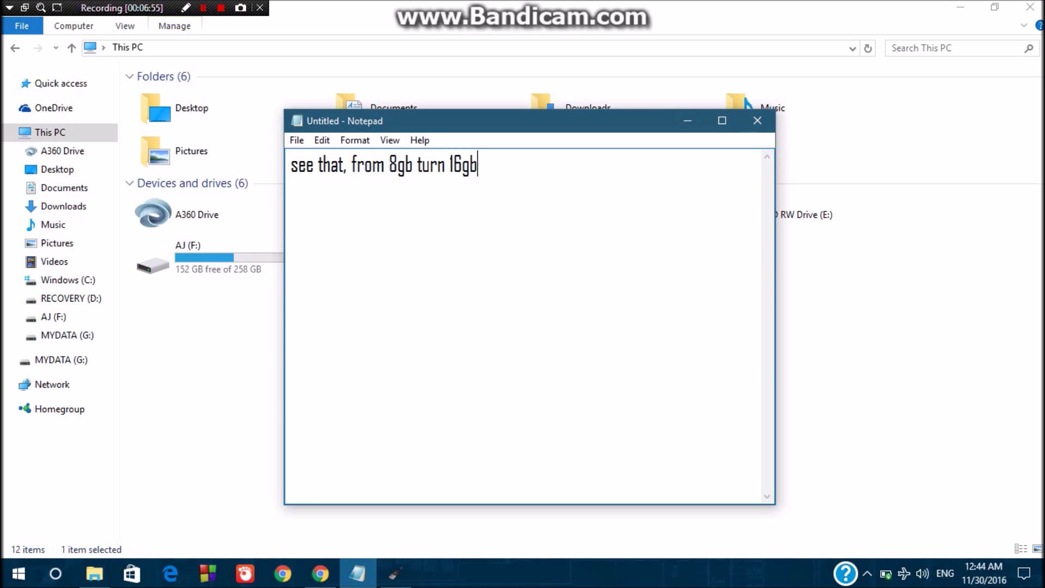
- Add the lines "nice right?" and "however, if you format the drive again...." below the existing note
key(Return)
text(nice right?)
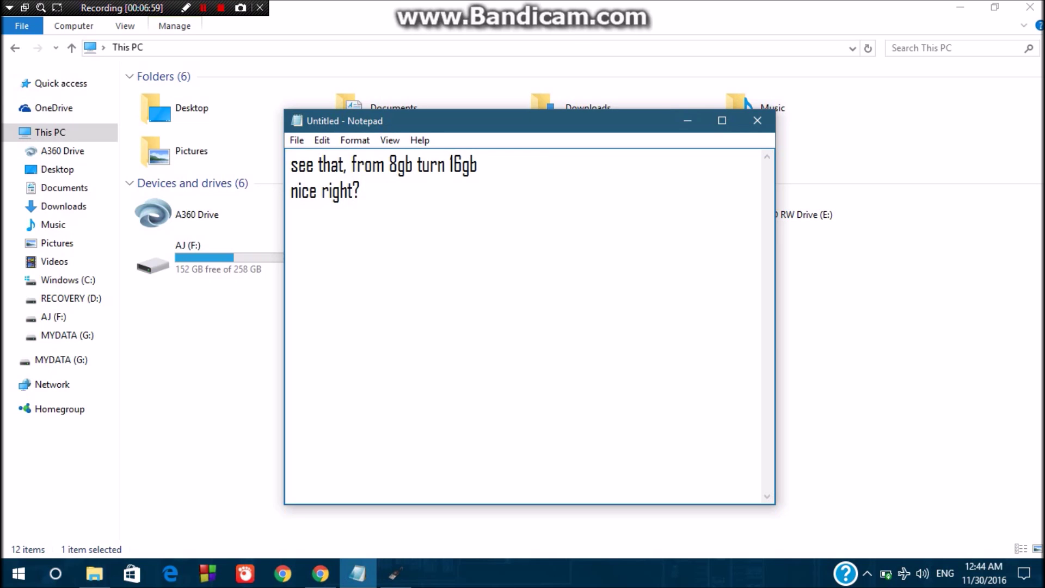
key(Return)
text(however, if )
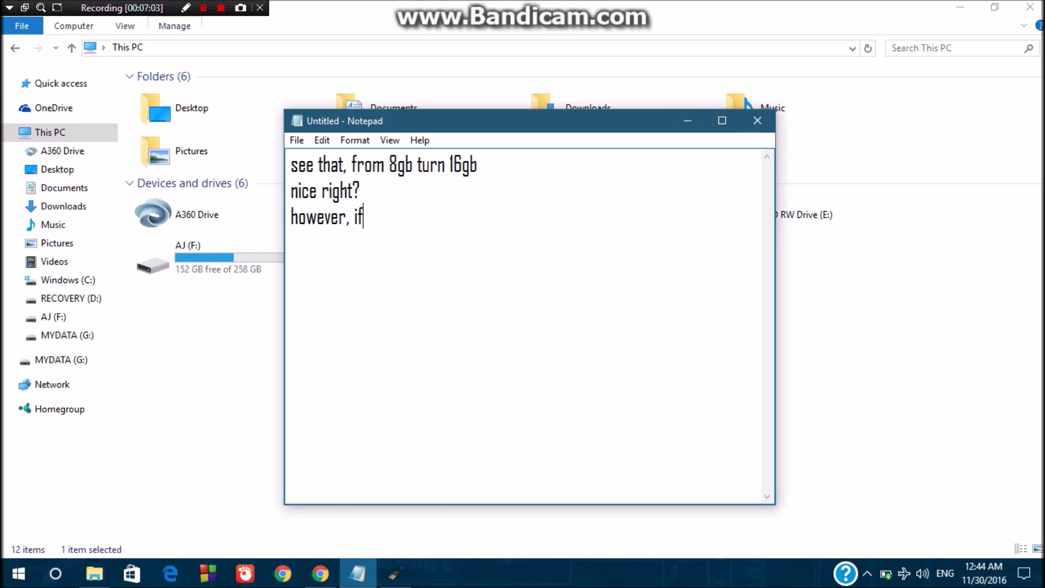
text(you frormat)
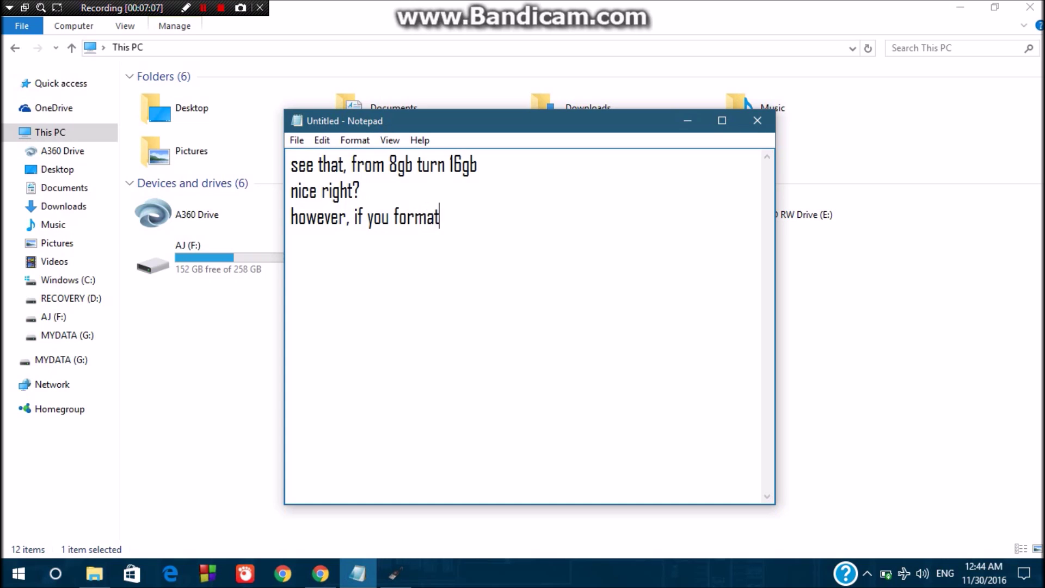
text( the drive)
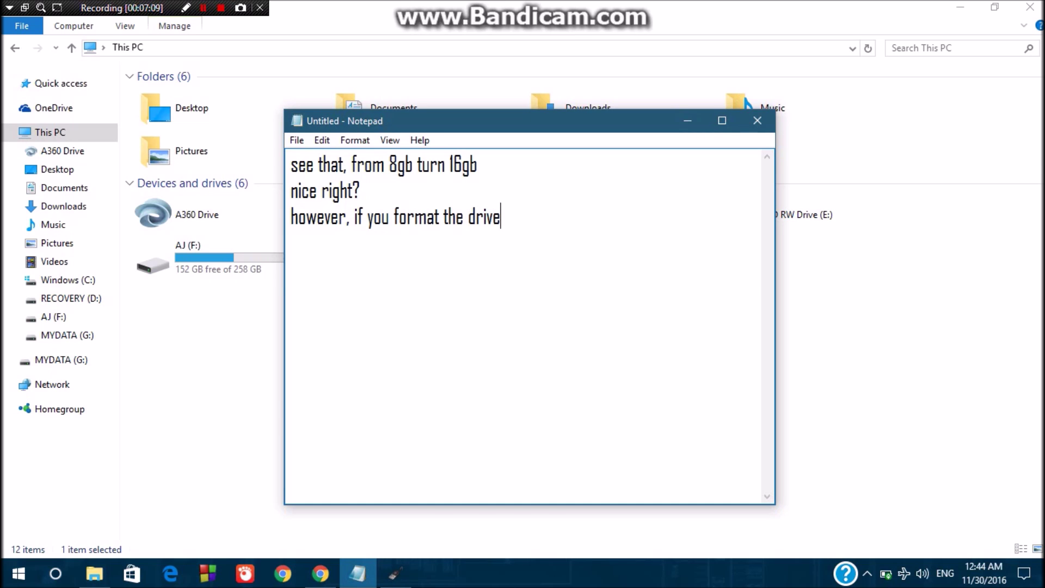
text( again....)
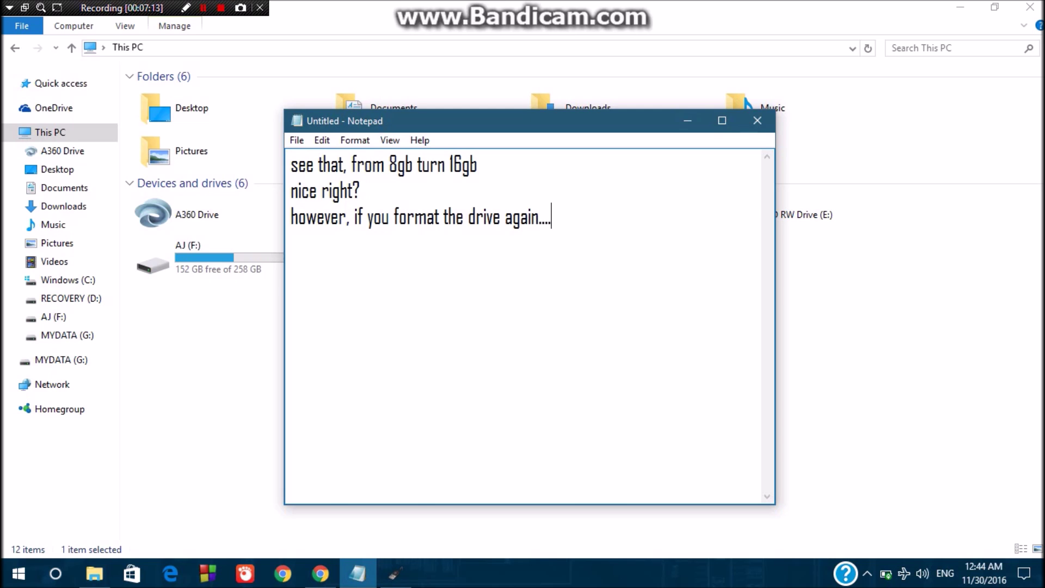
- Switch to File Explorer and quick-format the MYDATA (G:) drive as FAT32, confirming the format even if the drive is in use
key(alt+Tab)
key(shift+F10)
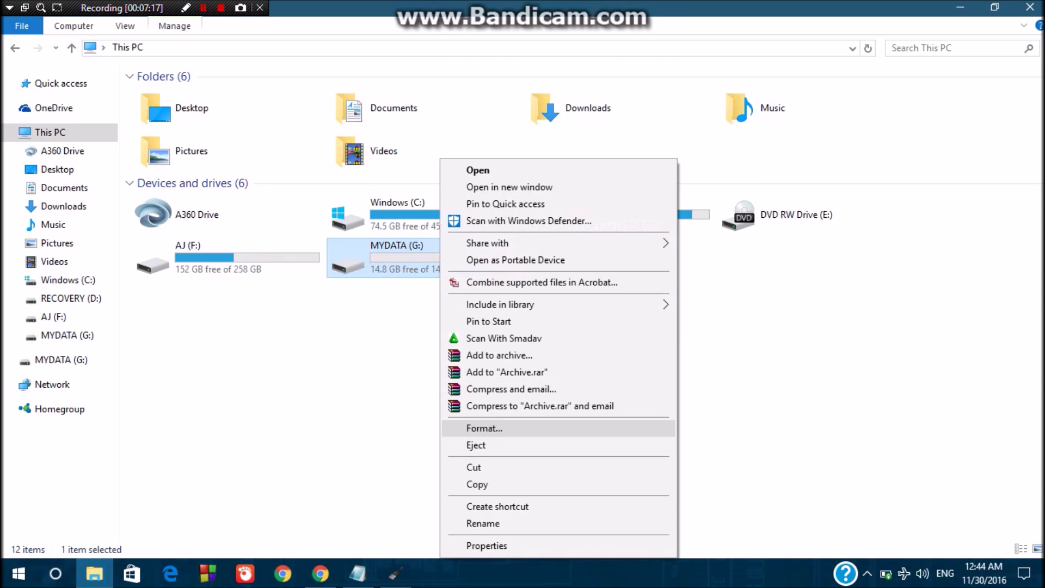
key(Return)
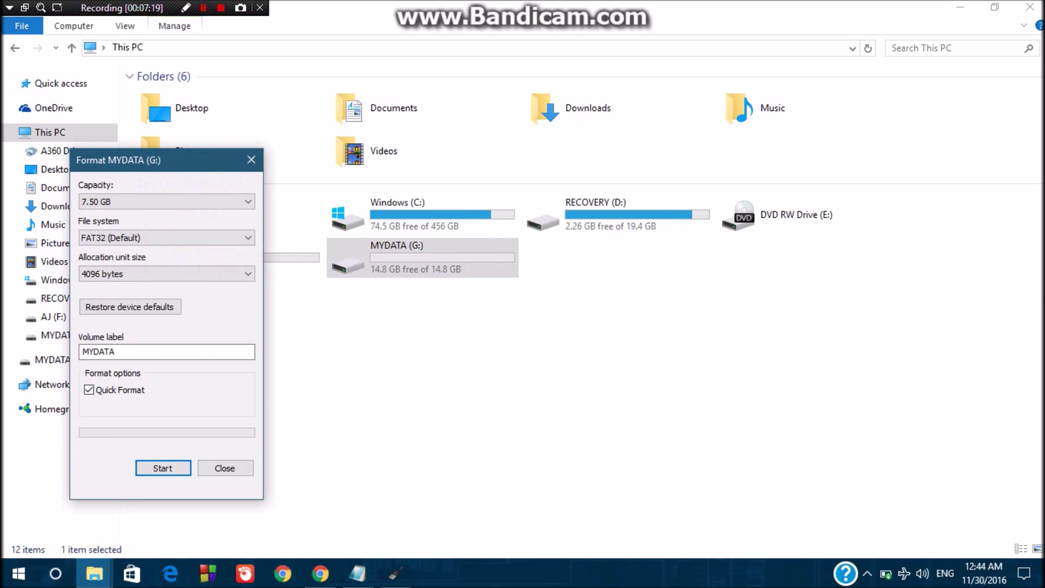
key(Return)
key(Return)
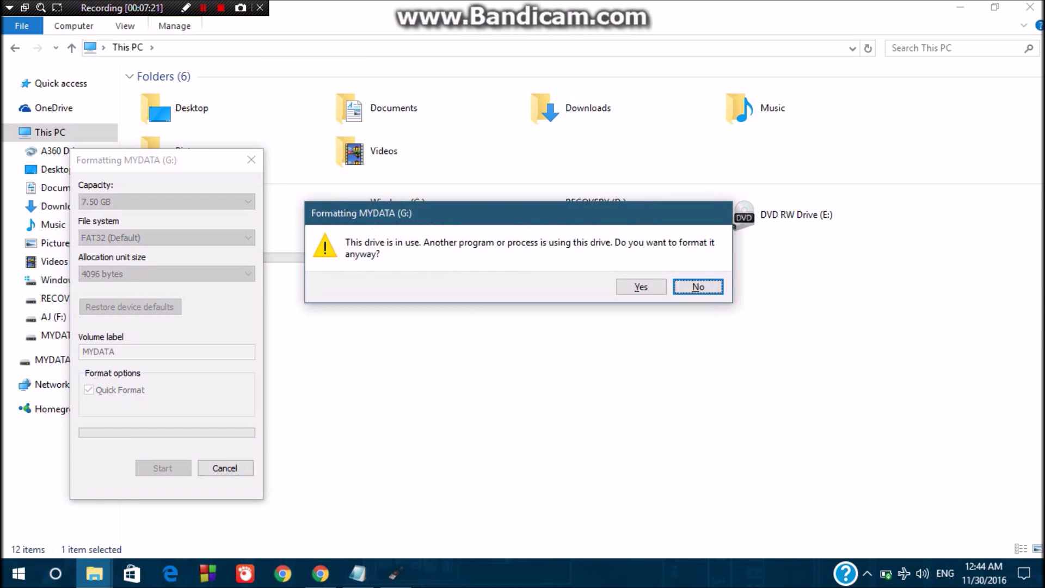
key(Left)
key(Return)
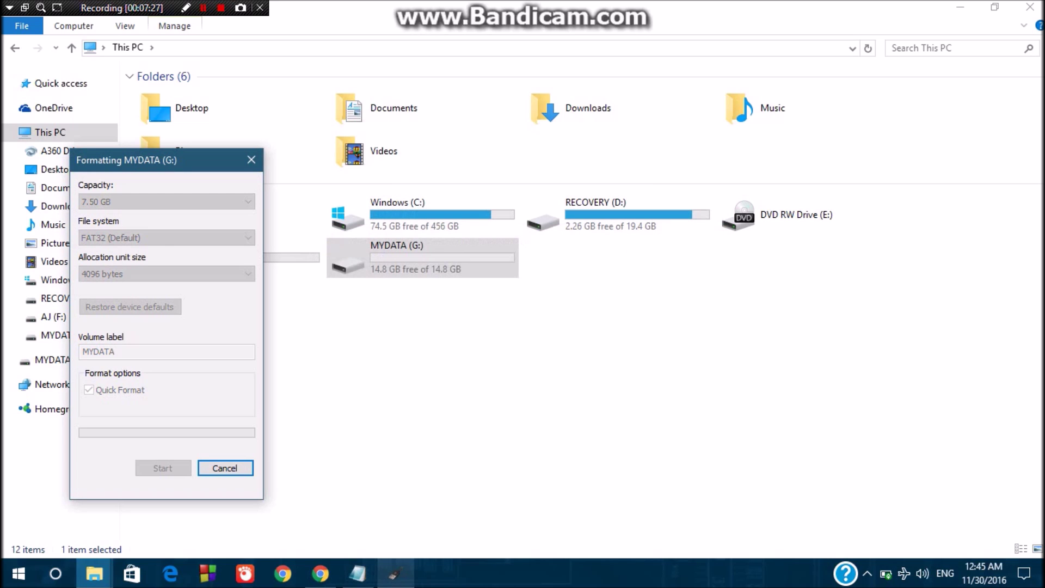
- Close SDATA Tool and dismiss the format completion message for MYDATA (G:)
mouse_move(394, 573)
mouse_move(396, 506)
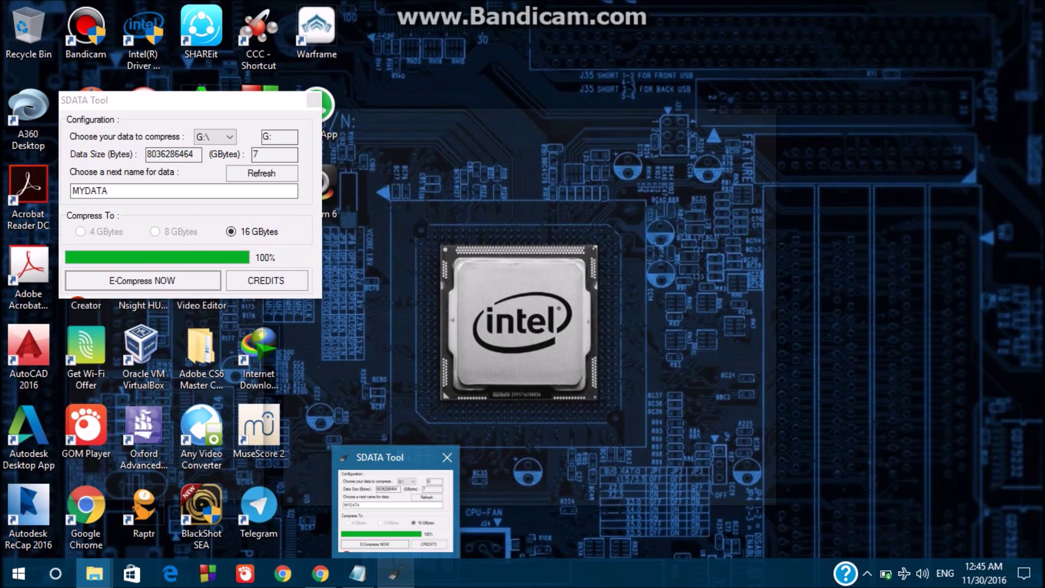
click(447, 457)
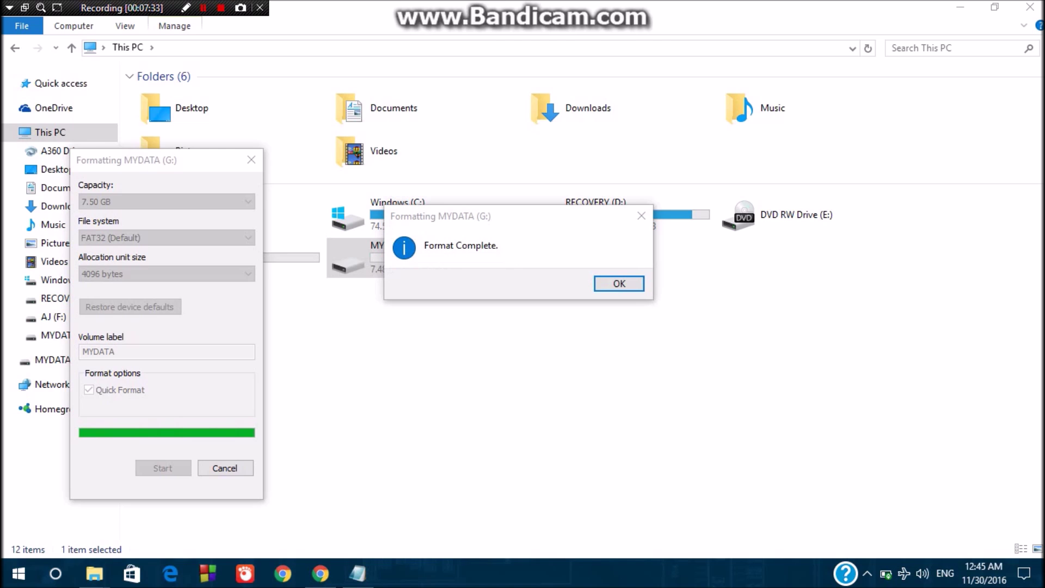
key(Return)
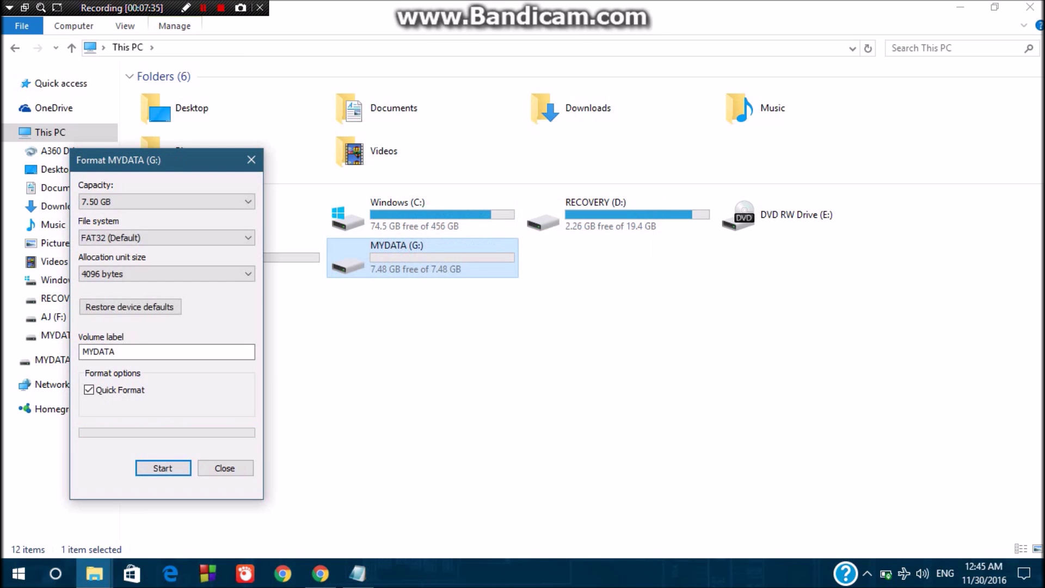
- Return to Notepad and add the line "the size return to its original size" at the end of the note
click(358, 573)
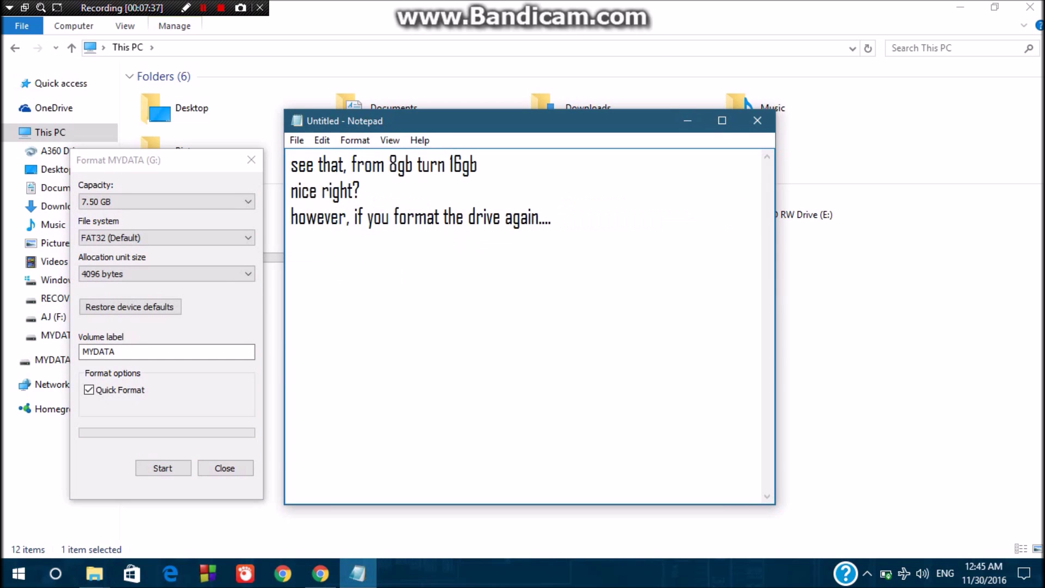
text(thr size re)
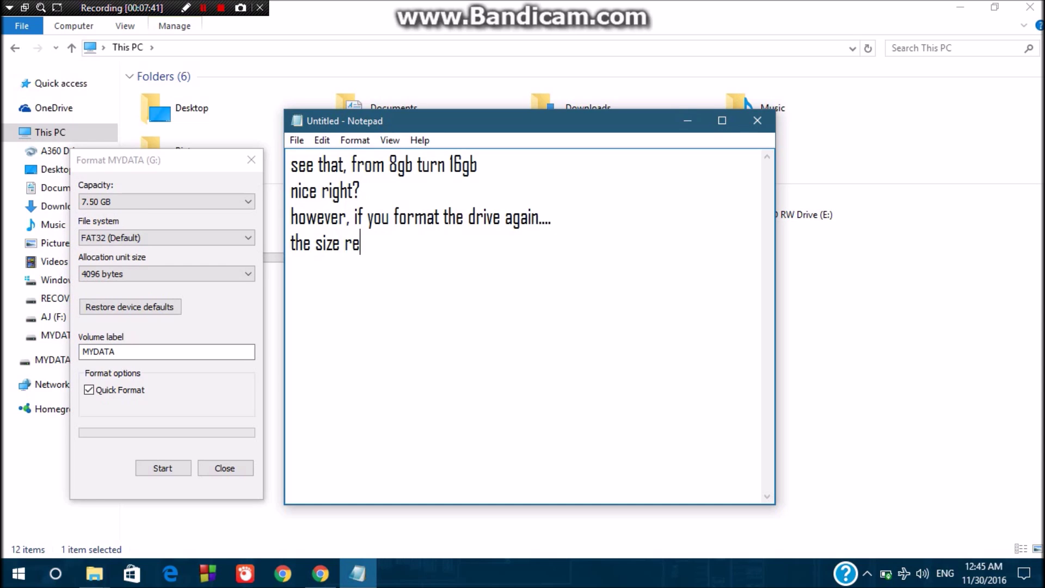
text(tutn)
key(BackSpace)
key(BackSpace)
text(rn to its original )
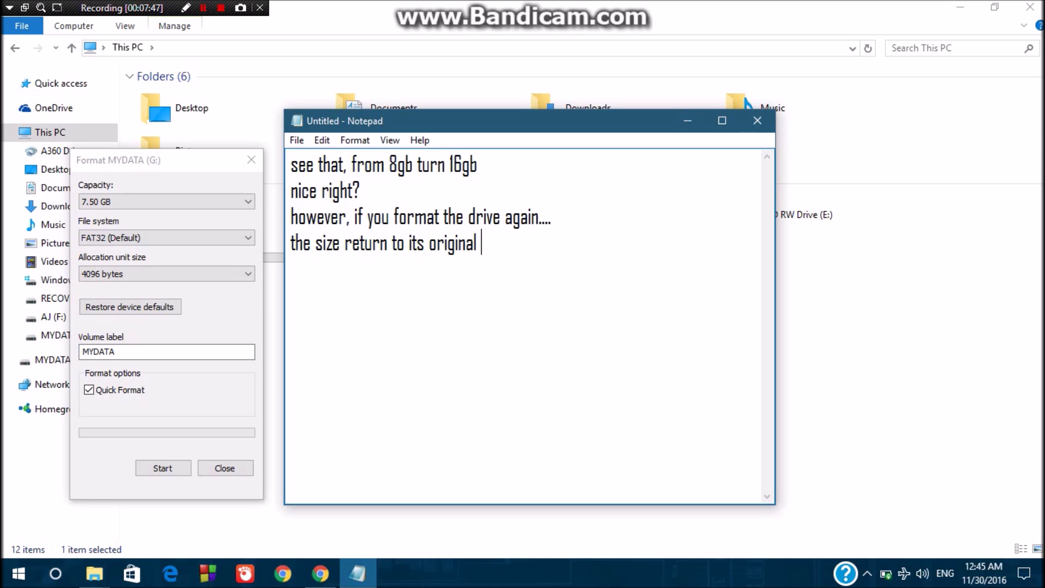
text(size)
- Add the closing lines "so good luck and have fun!" and "leave a comment and subscribe" to the note
key(Return)
text(so good l)
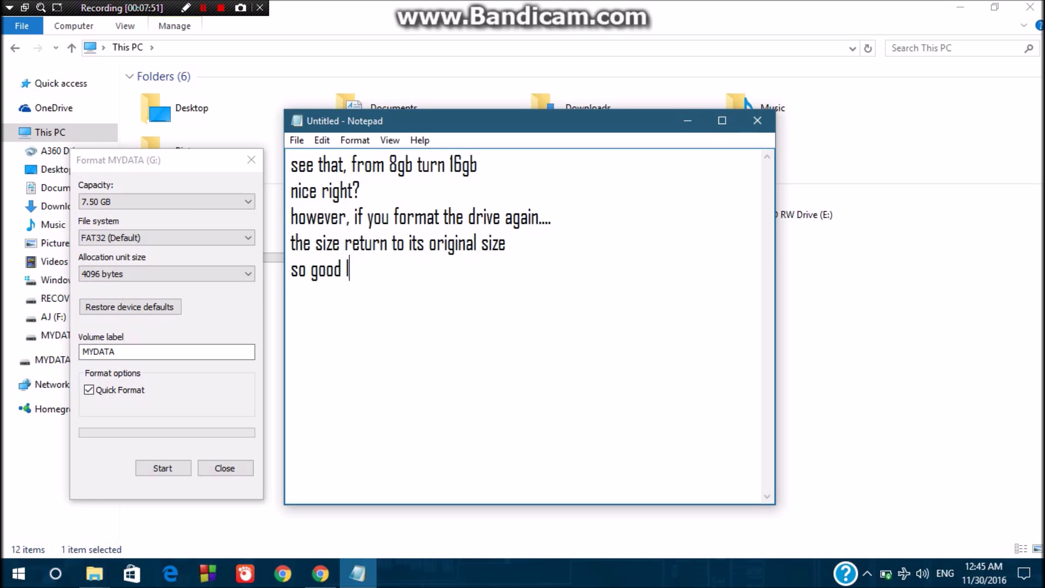
text(uck and have fiu)
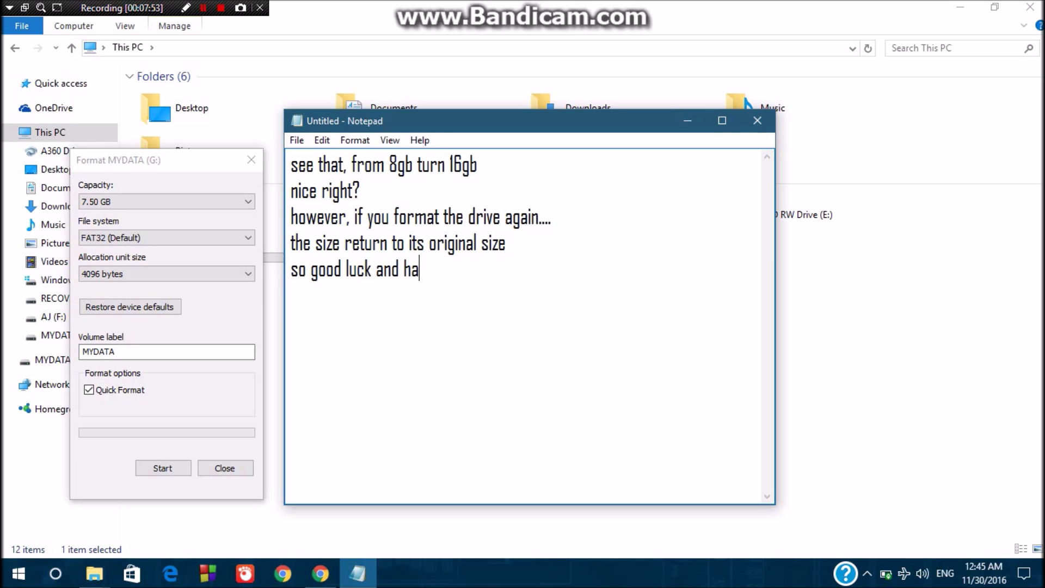
key(BackSpace)
key(BackSpace)
text(un! leave a c)
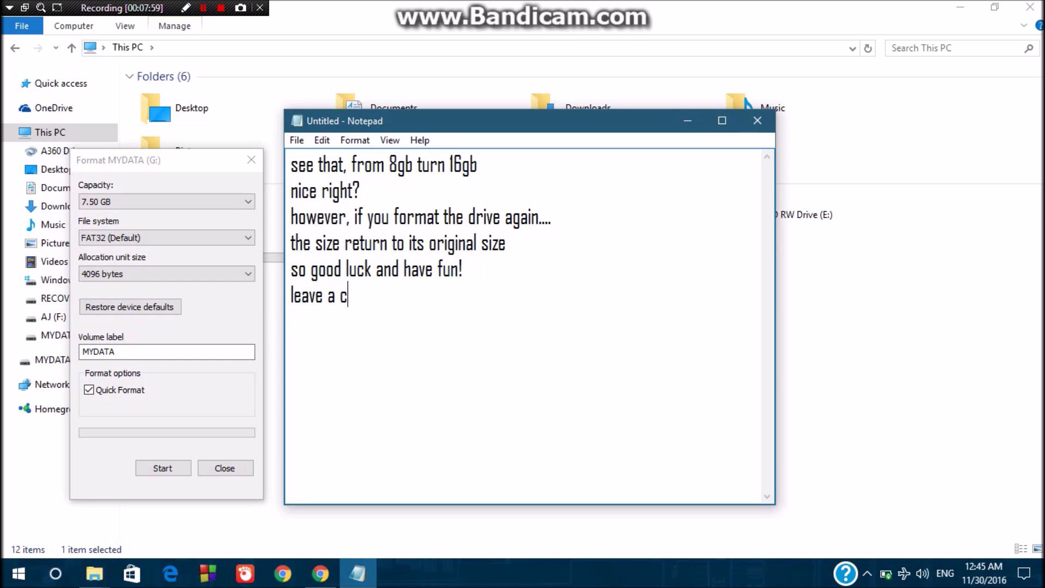
text(omment )
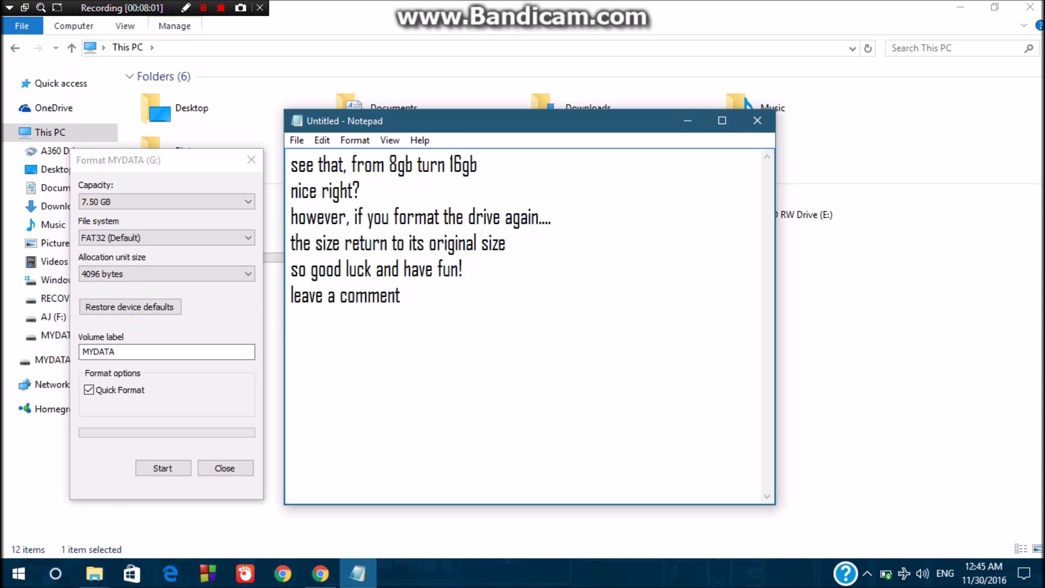
text(and subscribe)
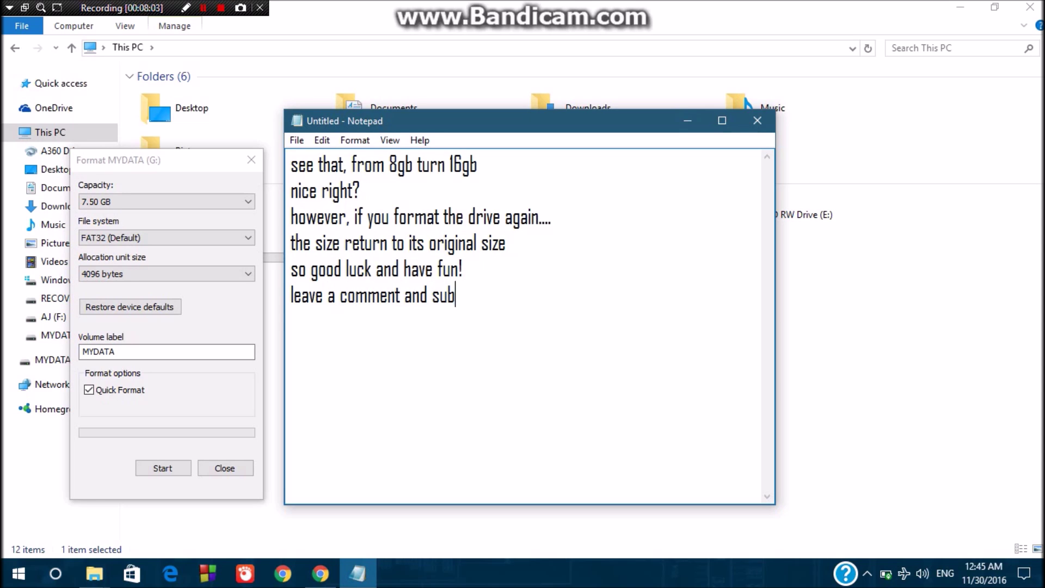